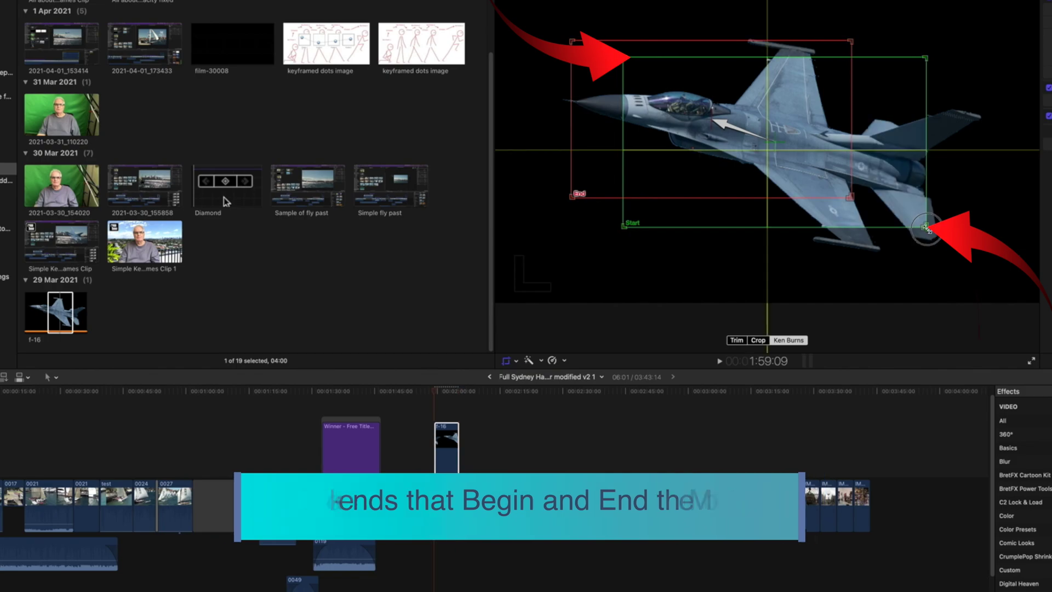
Enlarge the f-16 clip's Ken Burns start frame to take in the tail and tighten the end frame around the nose and cockpit
{"action": "mouse_move", "coordinate": [953, 250]}
{"action": "left_mouse_down"}
{"action": "mouse_move", "coordinate": [965, 270]}
{"action": "mouse_move", "coordinate": [968, 251]}
{"action": "left_mouse_up"}
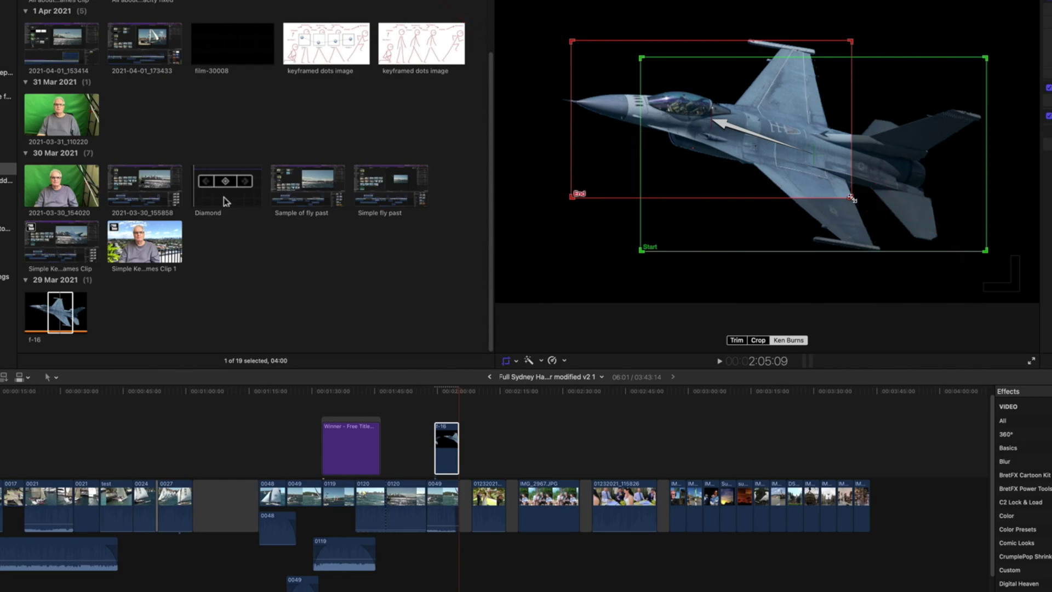
{"action": "left_click_drag", "start_coordinate": [851, 197], "coordinate": [775, 177]}
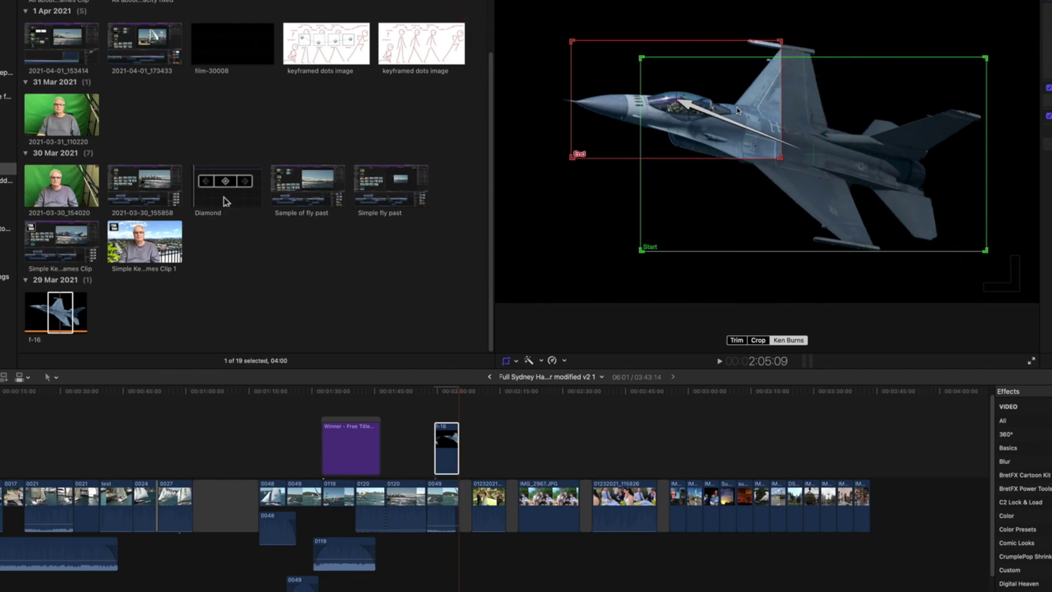
{"action": "left_click_drag", "start_coordinate": [737, 111], "coordinate": [729, 115]}
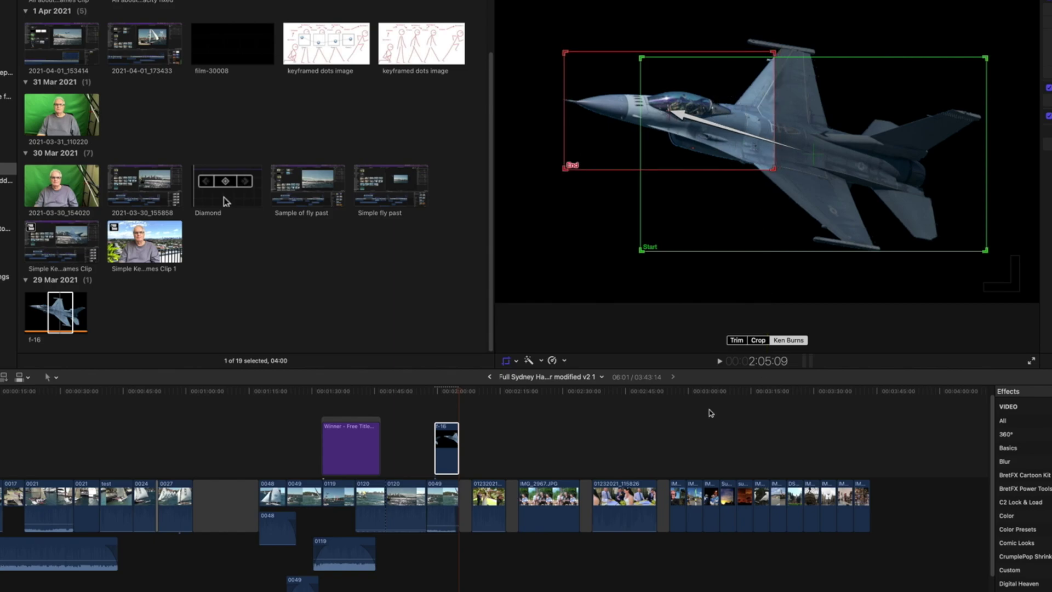
Play the Ken Burns move from the start of the f-16 clip through to its end
{"action": "left_click", "coordinate": [436, 391]}
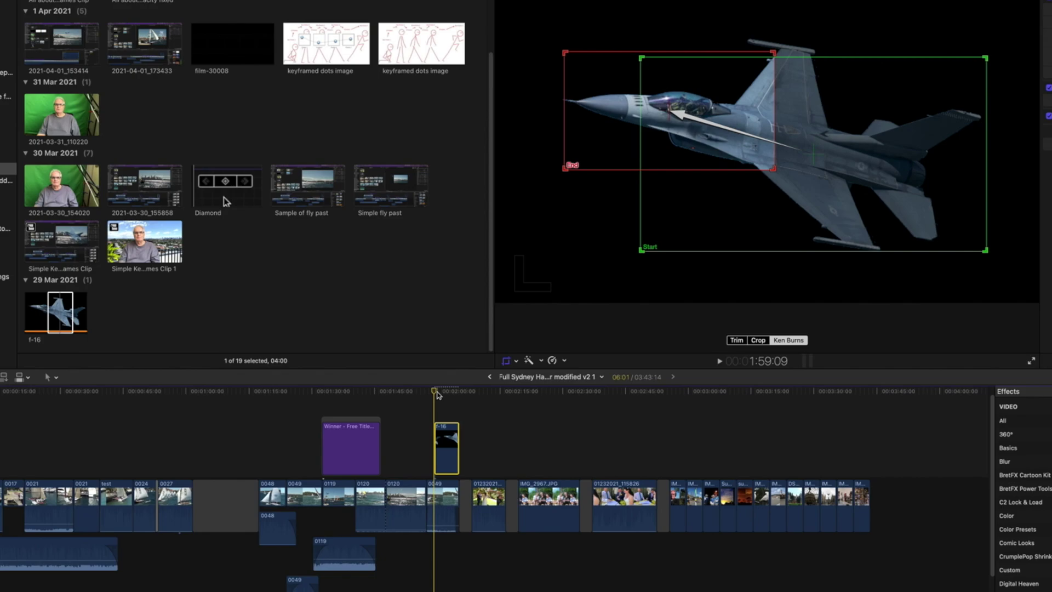
{"action": "key", "text": "space"}
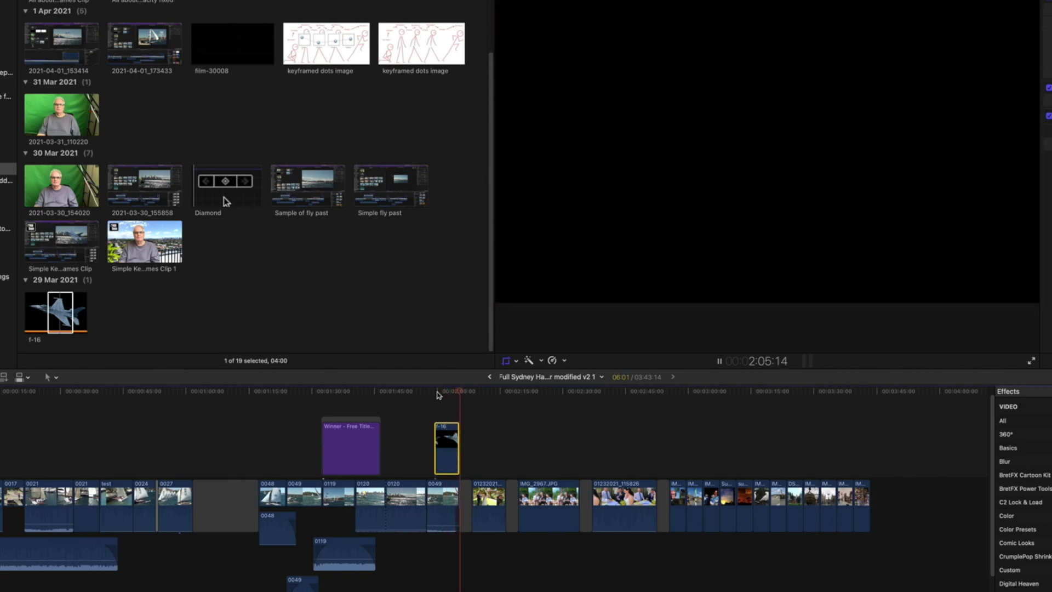
{"action": "key", "text": "space"}
Extend the end of the f-16 clip to a duration of about 20 seconds and play the slower move
{"action": "left_click_drag", "start_coordinate": [463, 396], "coordinate": [458, 394]}
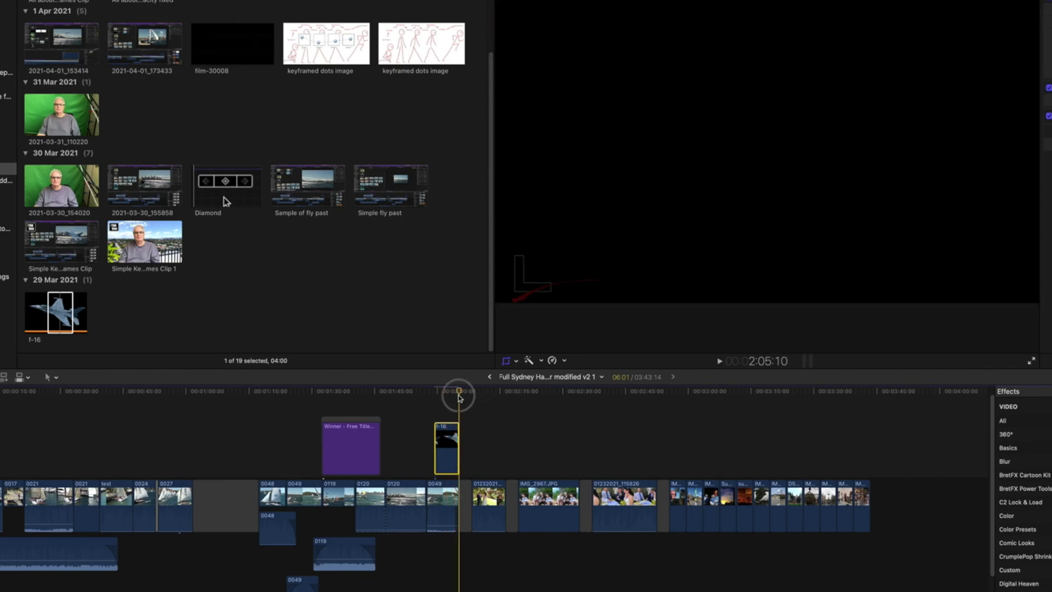
{"action": "left_click_drag", "start_coordinate": [456, 439], "coordinate": [517, 438]}
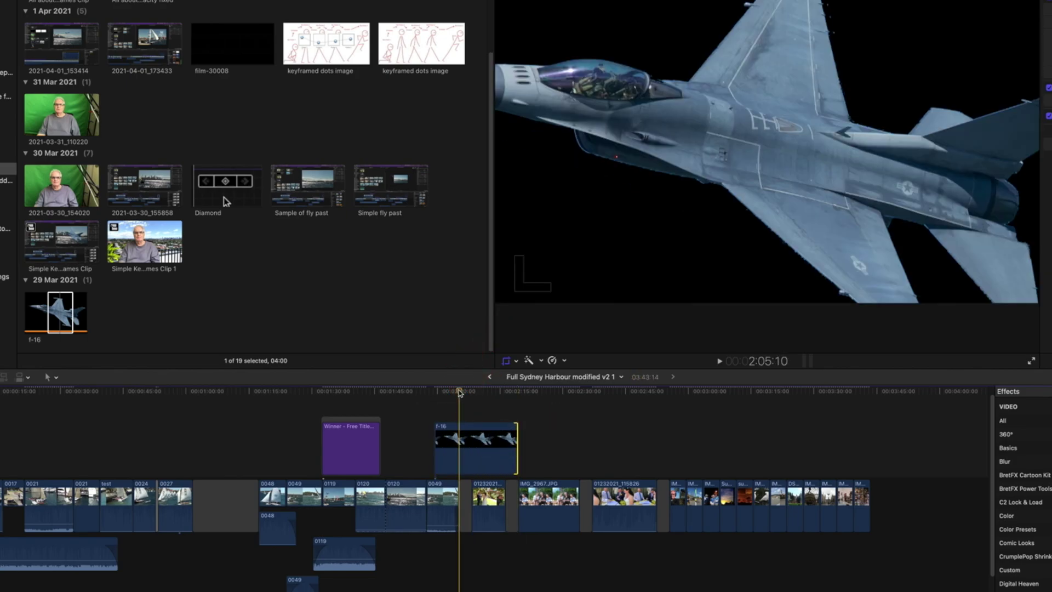
{"action": "key", "text": "space"}
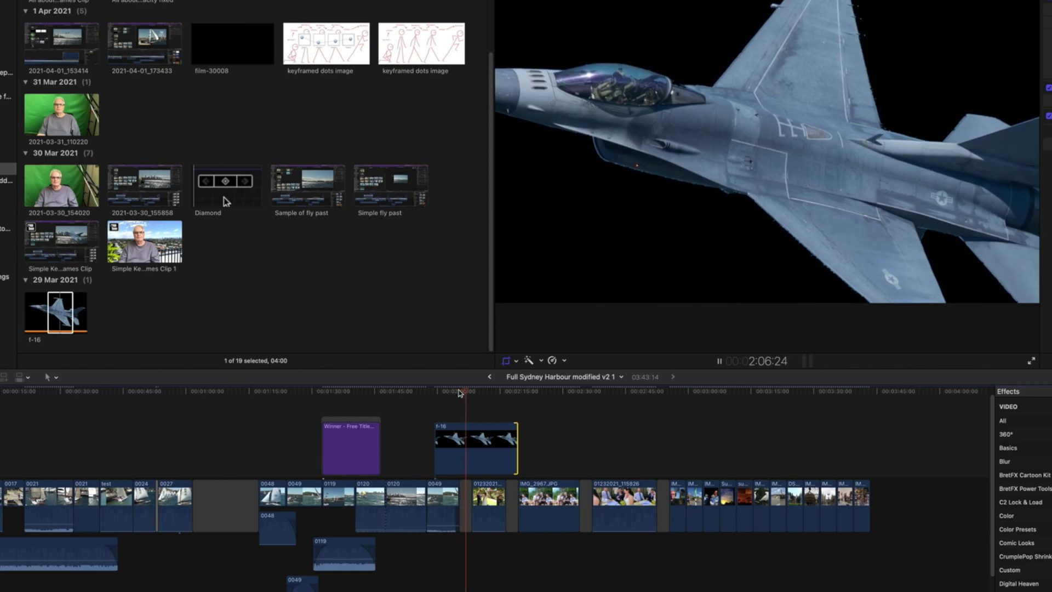
Enlarge the Ken Burns end frame to cover most of the aircraft and play the clip from its start
{"action": "key", "text": "shift+c"}
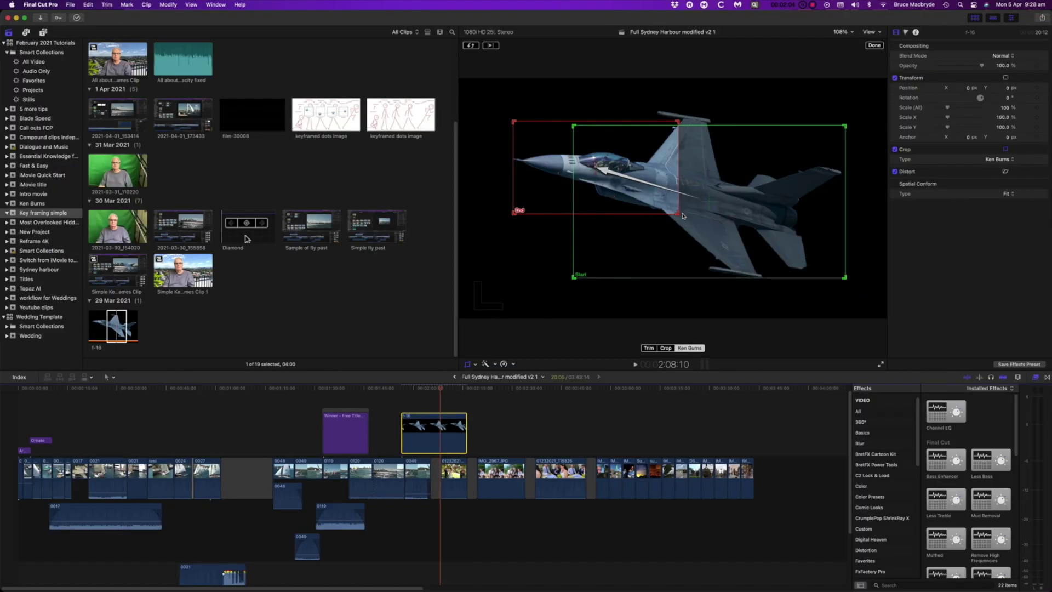
{"action": "left_click_drag", "start_coordinate": [679, 213], "coordinate": [809, 263]}
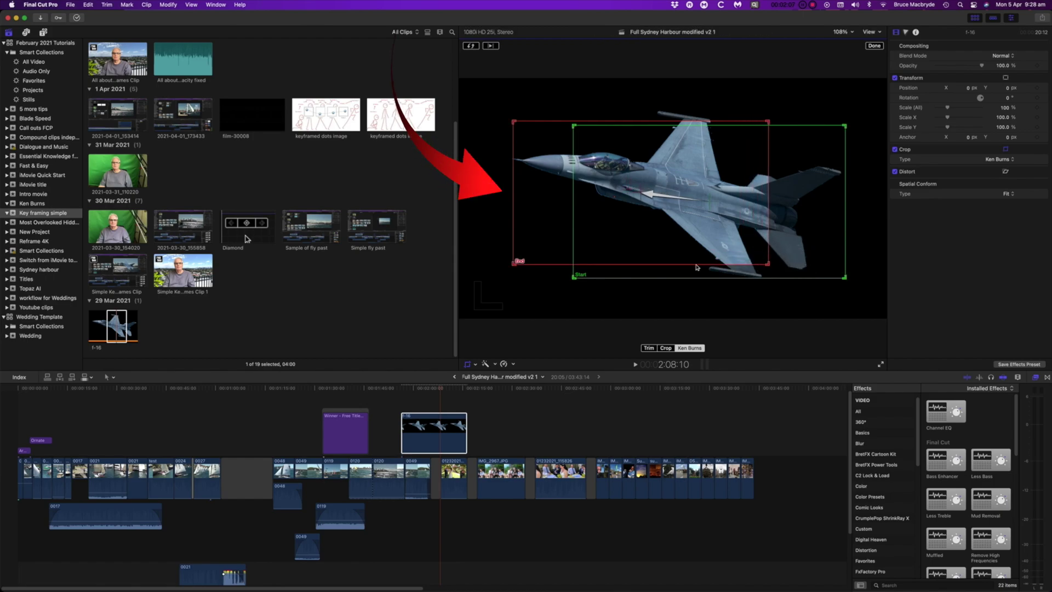
{"action": "left_click", "coordinate": [401, 389]}
{"action": "key", "text": "space"}
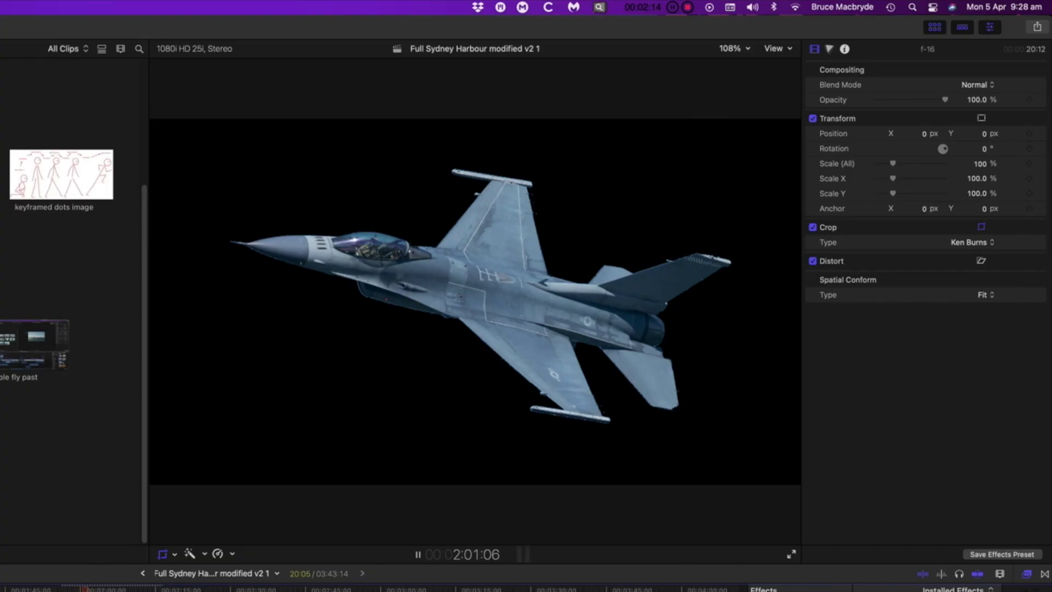
{"action": "key", "text": "space"}
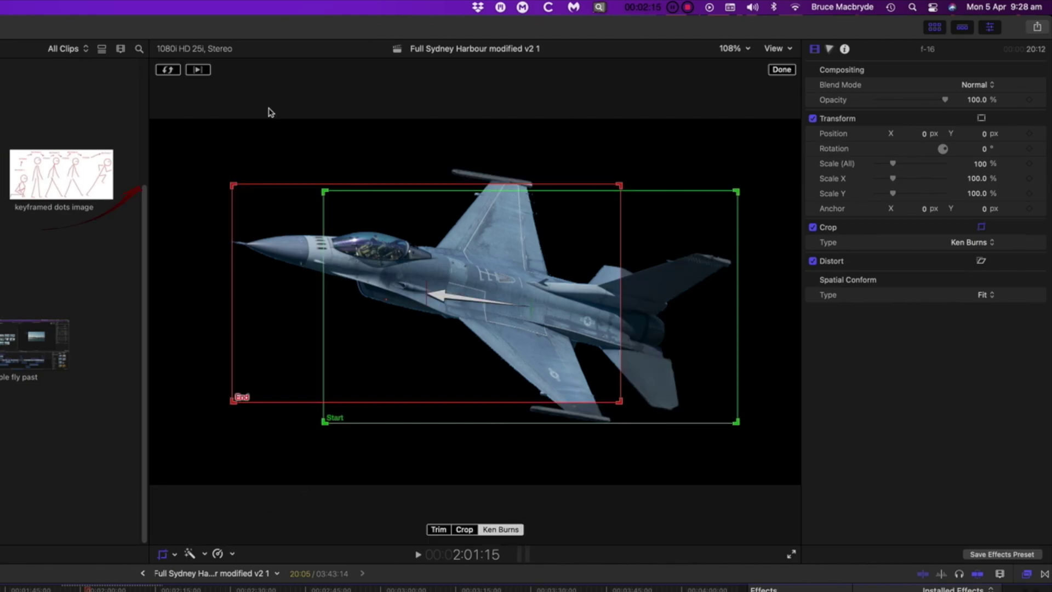
Swap the Ken Burns start and end frames of the f-16 clip and preview the reversed move
{"action": "left_click", "coordinate": [168, 70]}
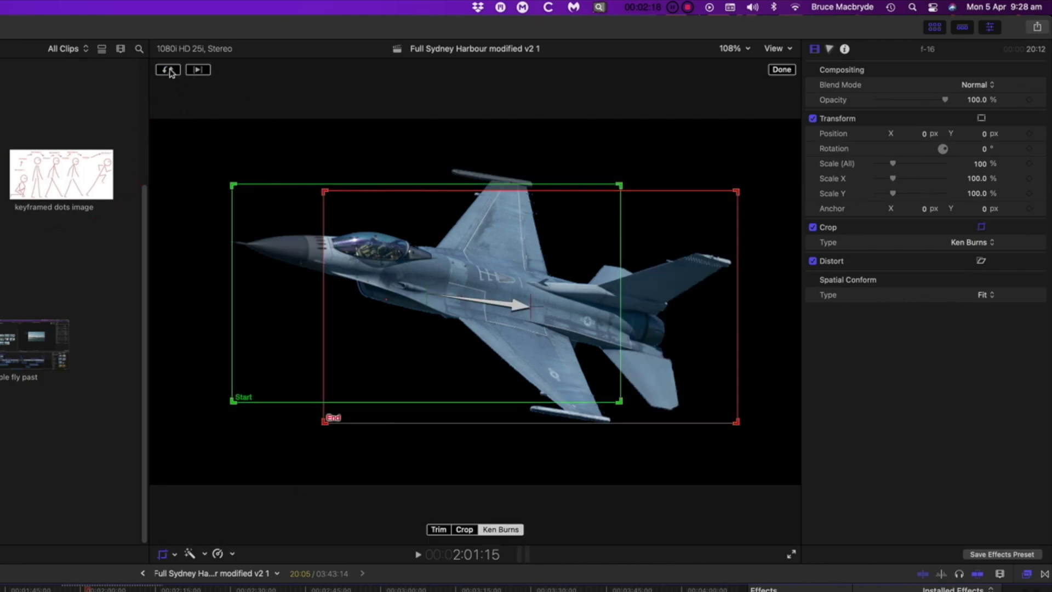
{"action": "left_click", "coordinate": [198, 70]}
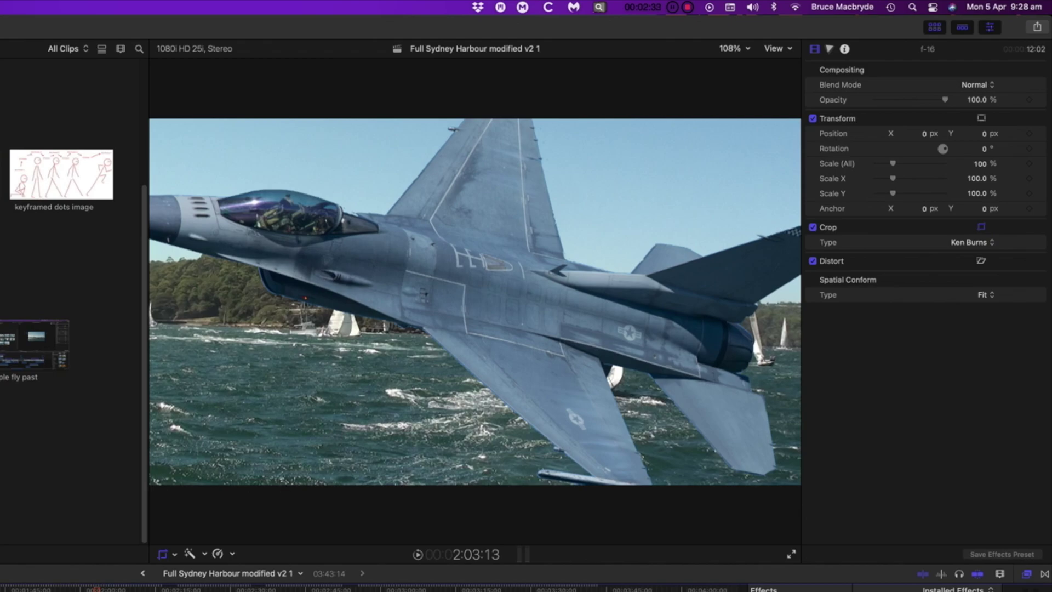
{"action": "key", "text": "shift+c"}
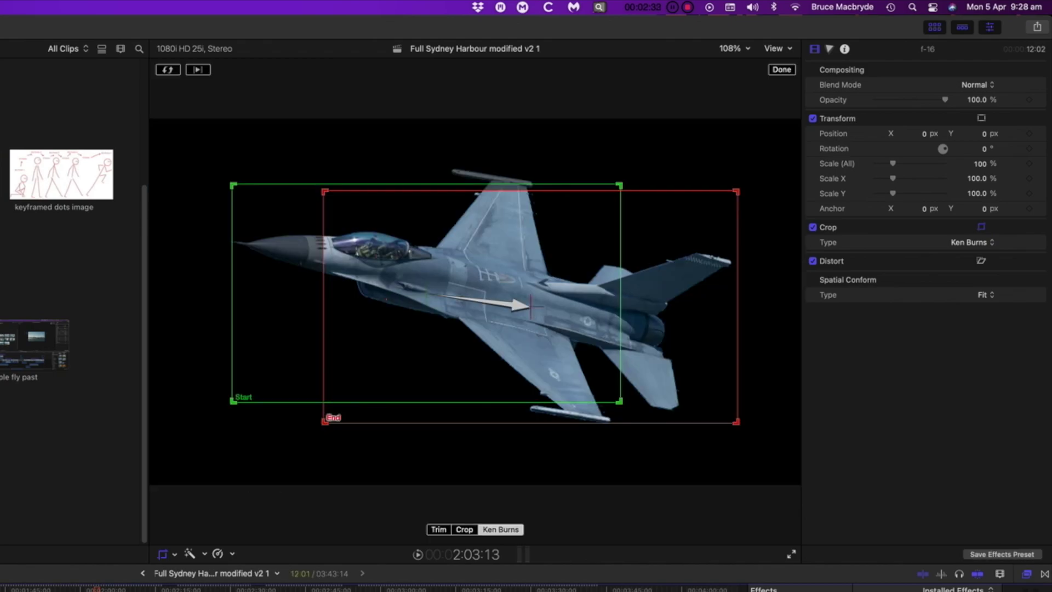
{"action": "left_click", "coordinate": [464, 529]}
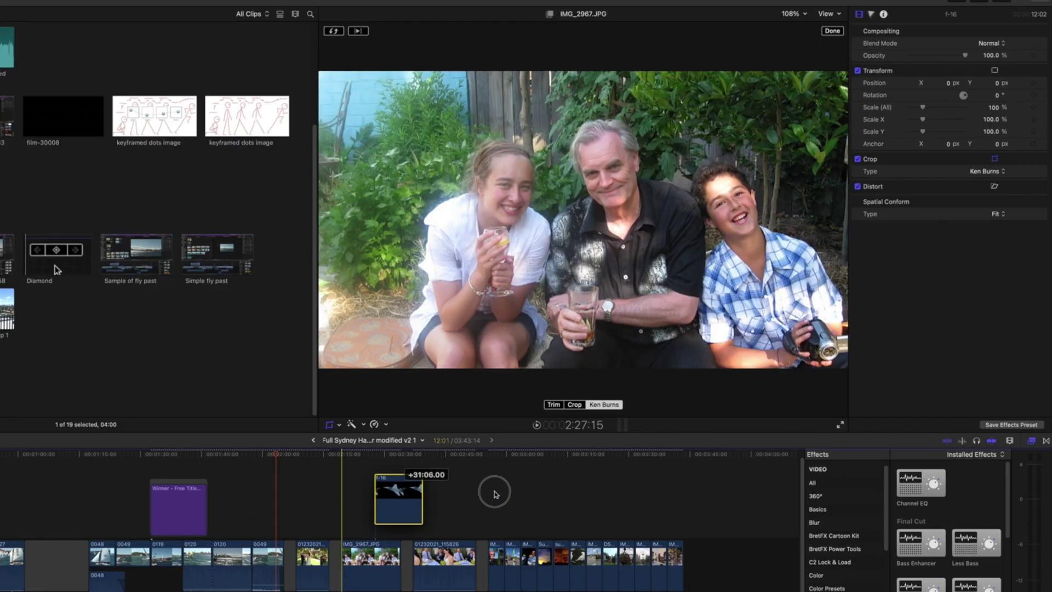
Move the f-16 clip past the last photo in the timeline and place the playhead over it
{"action": "left_click_drag", "start_coordinate": [408, 496], "coordinate": [714, 496]}
{"action": "left_click", "coordinate": [695, 456]}
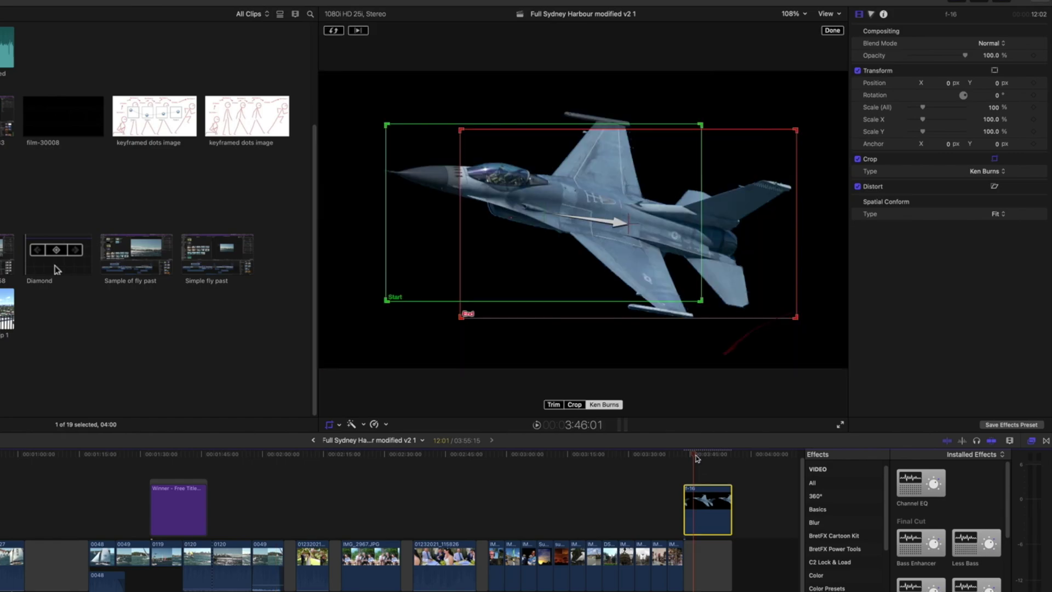
Set the Ken Burns end frame's easing to Ease Out and preview the move
{"action": "right_click", "coordinate": [387, 301]}
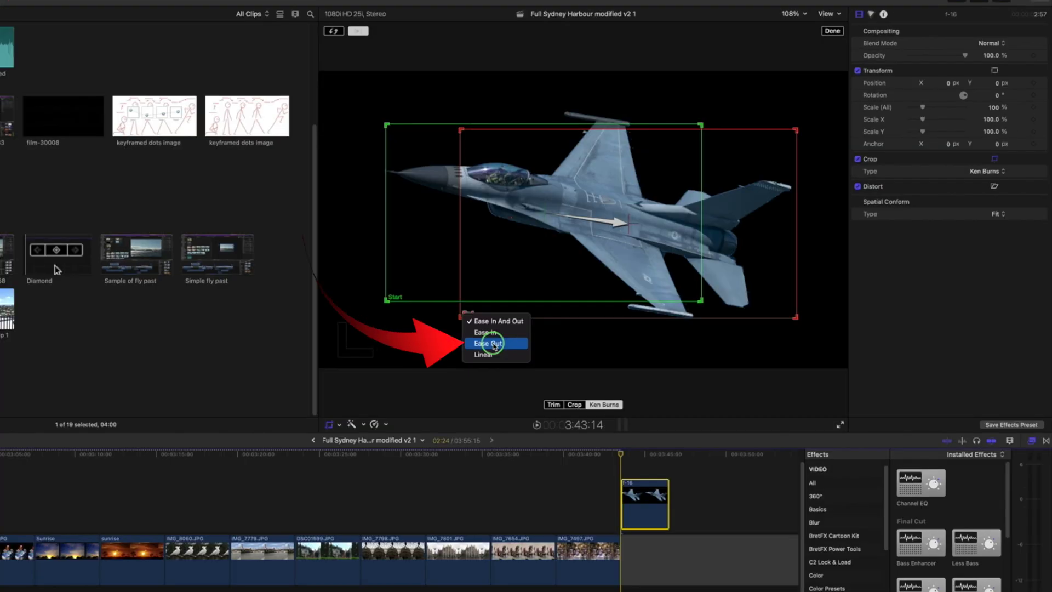
{"action": "left_click", "coordinate": [495, 344]}
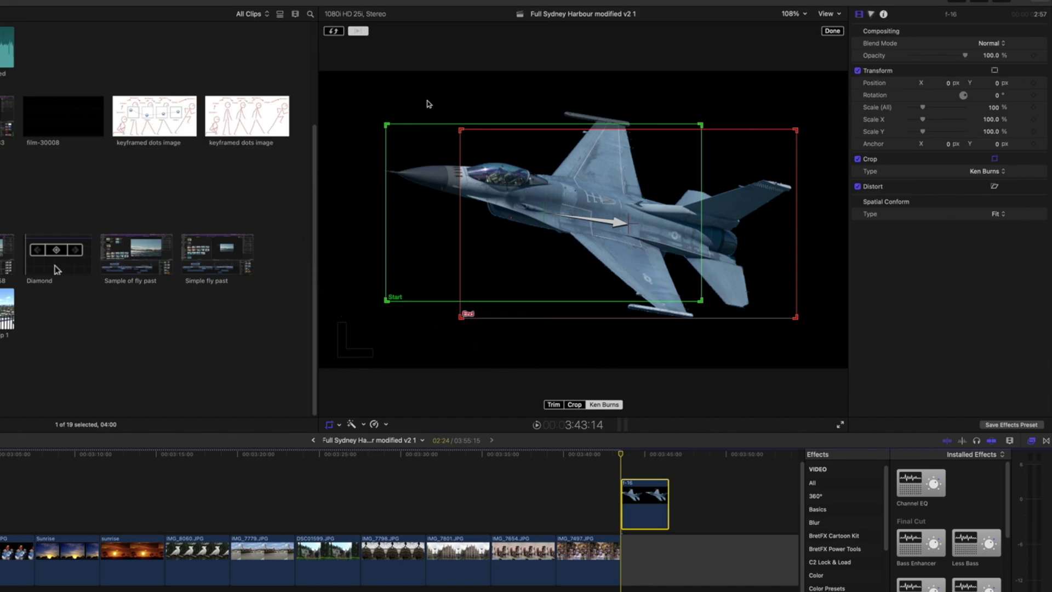
{"action": "left_click", "coordinate": [359, 32]}
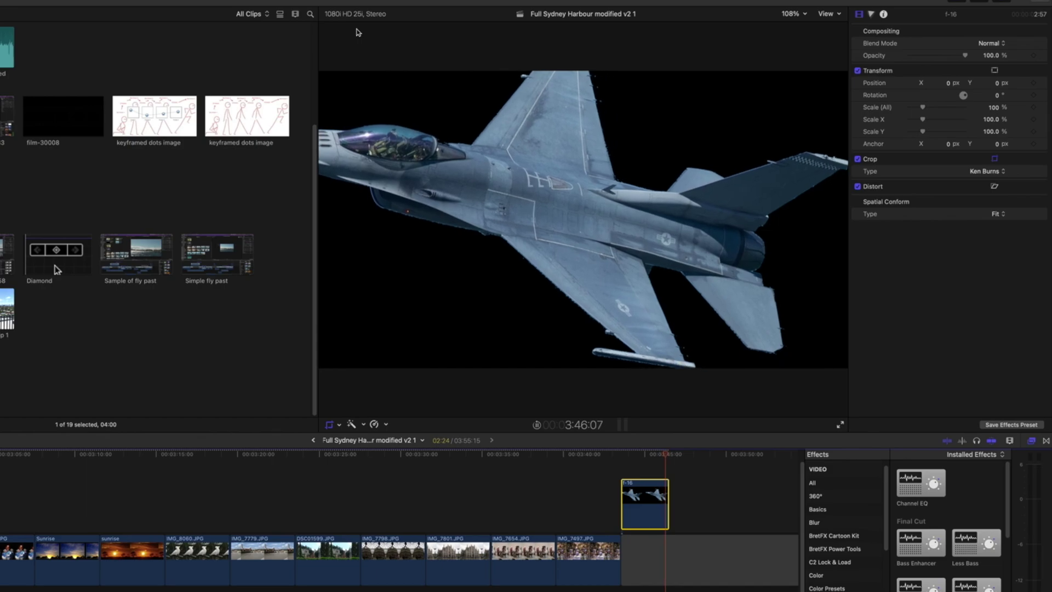
{"action": "left_click", "coordinate": [359, 32]}
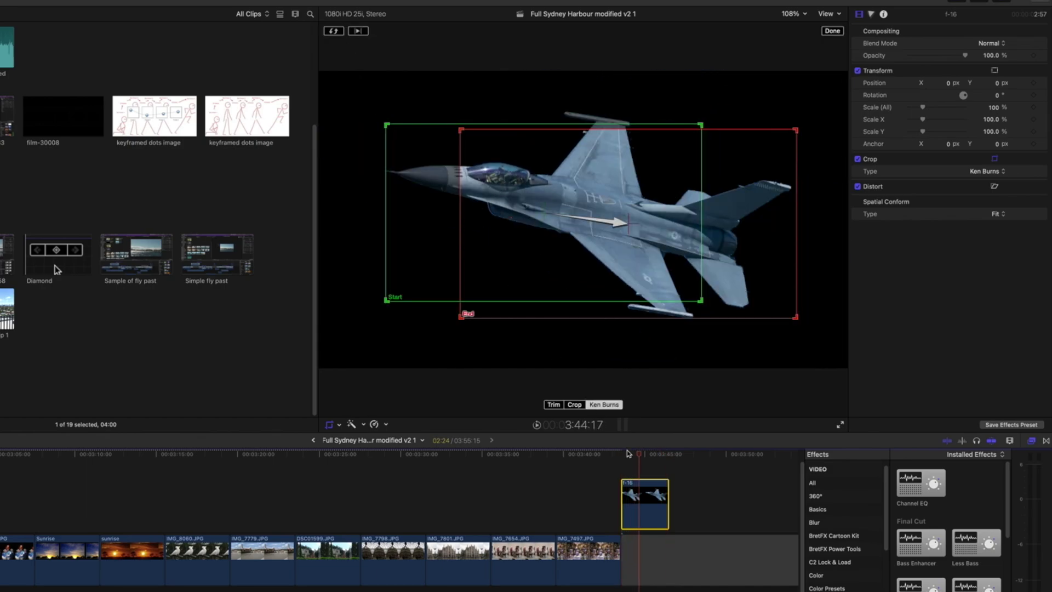
Set the Ken Burns end frame's easing to Ease In and preview the move
{"action": "right_click", "coordinate": [462, 316]}
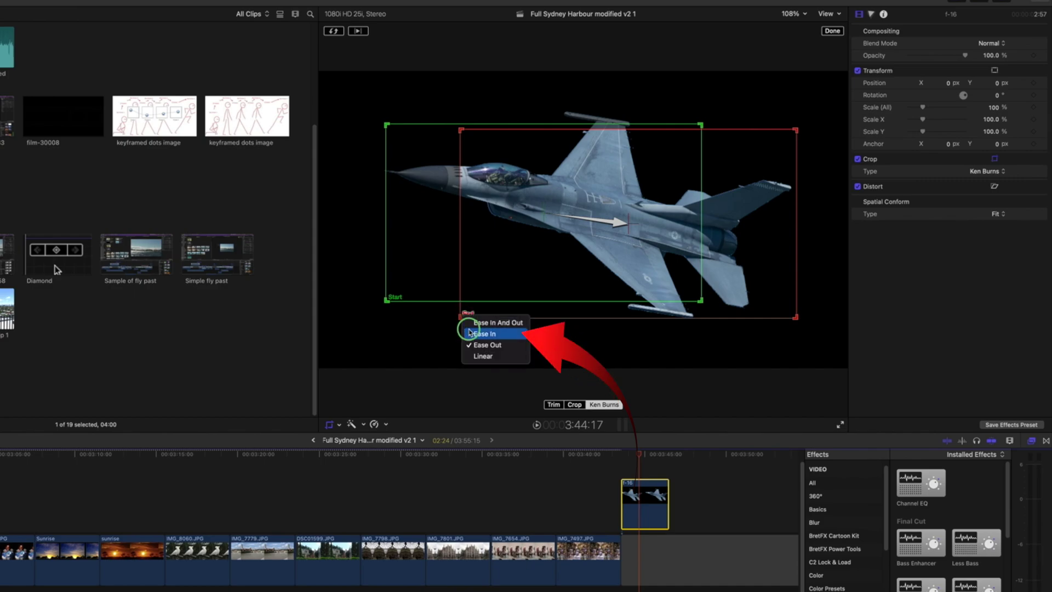
{"action": "left_click", "coordinate": [482, 333]}
{"action": "left_click", "coordinate": [358, 31]}
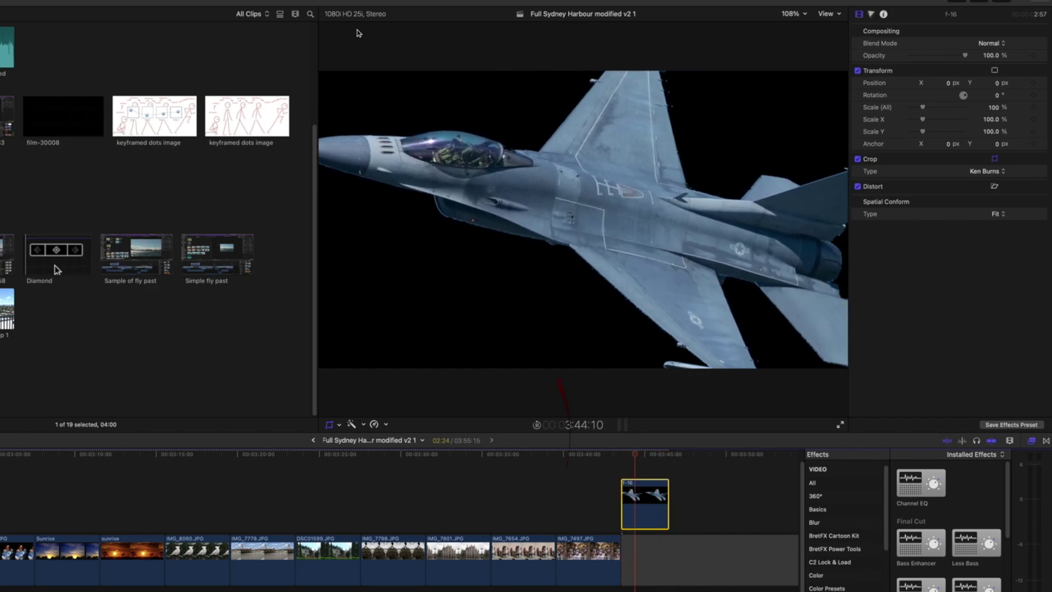
{"action": "left_click", "coordinate": [358, 32]}
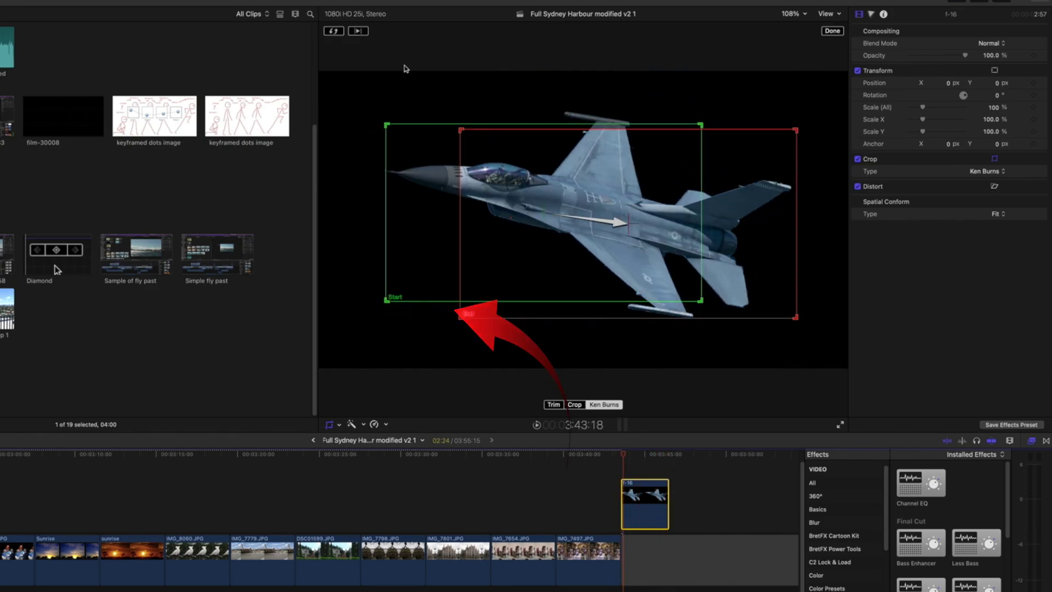
{"action": "left_click", "coordinate": [359, 32]}
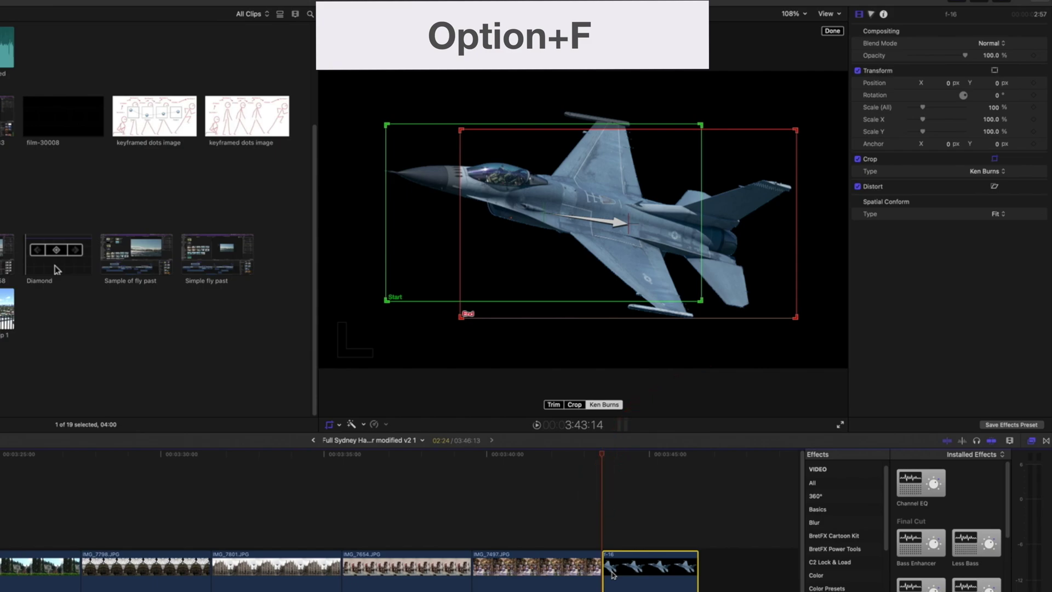
Insert a freeze frame at the start of the f-16 clip and trim it to under one second
{"action": "key", "text": "alt+f"}
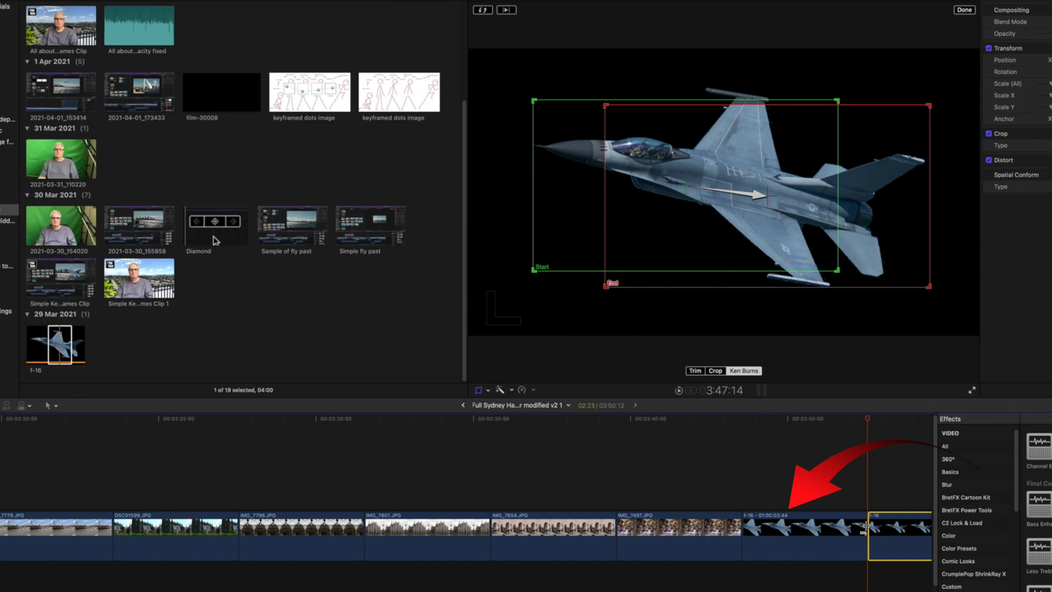
{"action": "left_click_drag", "start_coordinate": [868, 528], "coordinate": [761, 534]}
Append a freeze frame of the f-16 clip's last frame, trimmed to under one second, and play the whole sequence
{"action": "key", "text": "Left"}
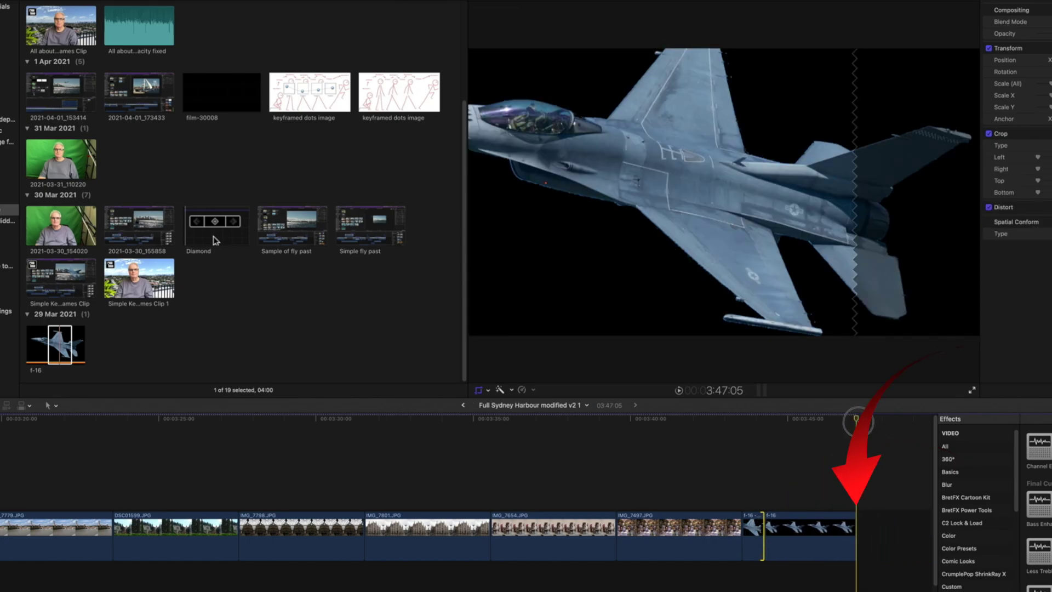
{"action": "key", "text": "Left"}
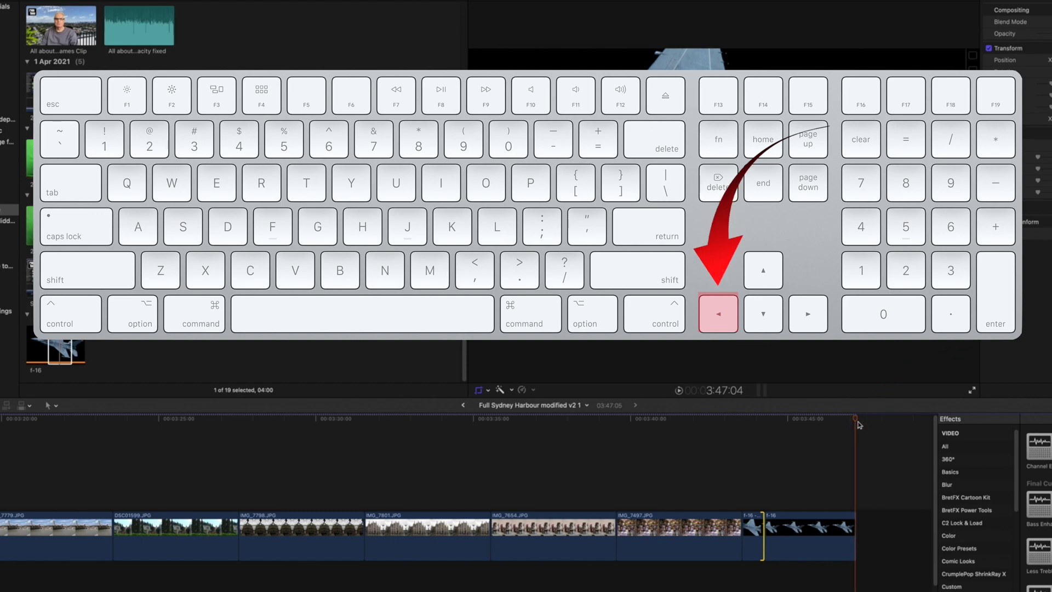
{"action": "key", "text": "d"}
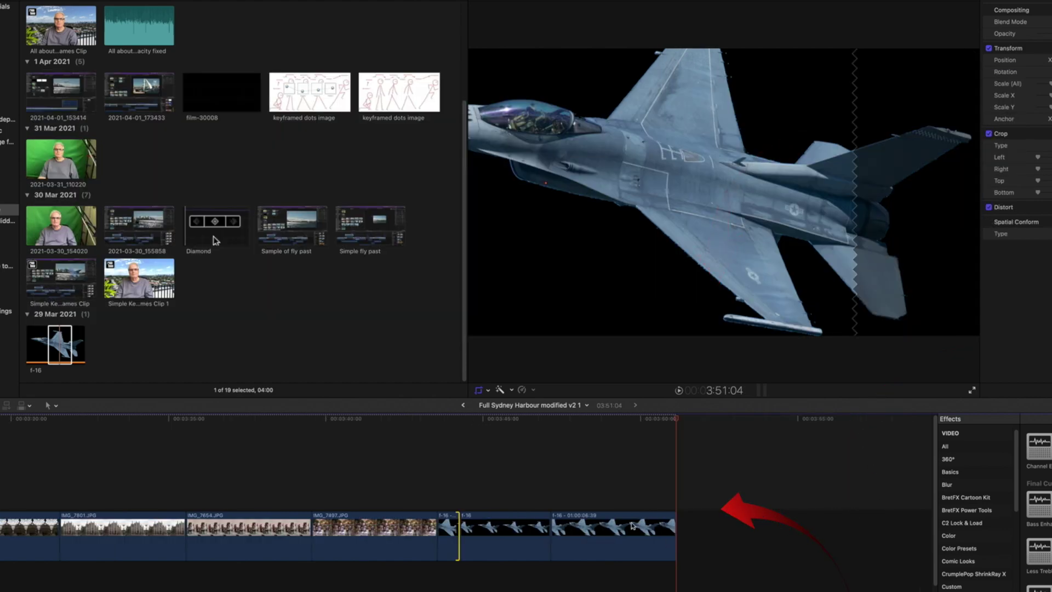
{"action": "left_click_drag", "start_coordinate": [675, 531], "coordinate": [574, 534]}
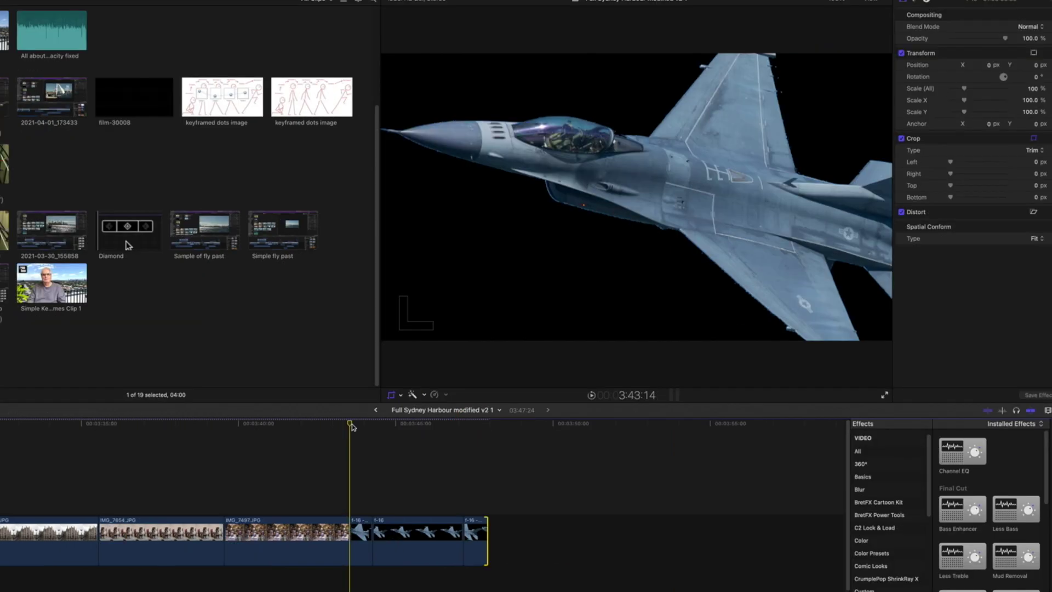
{"action": "key", "text": "space"}
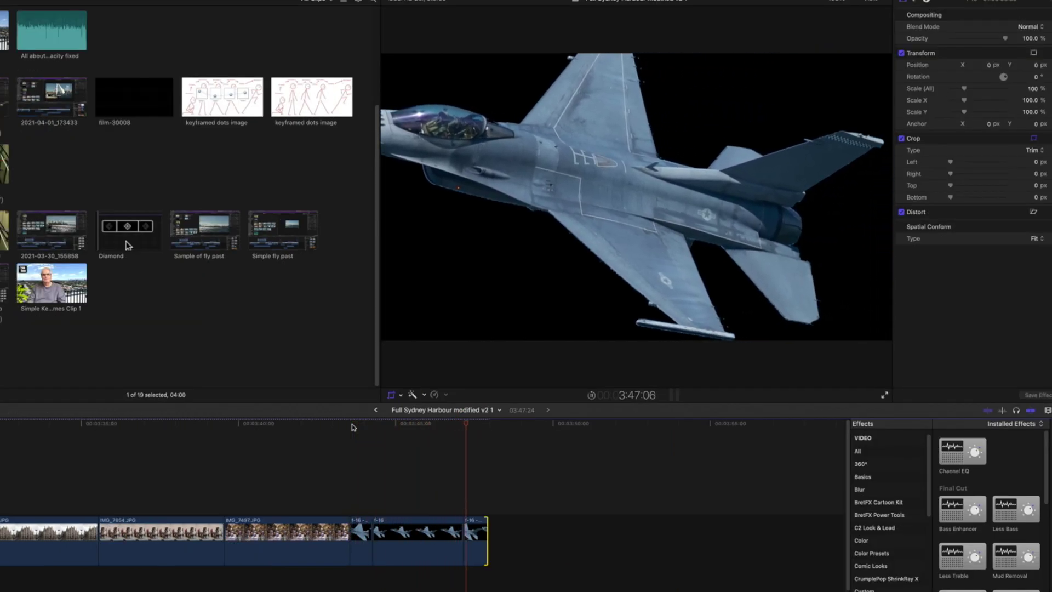
{"action": "key", "text": "space"}
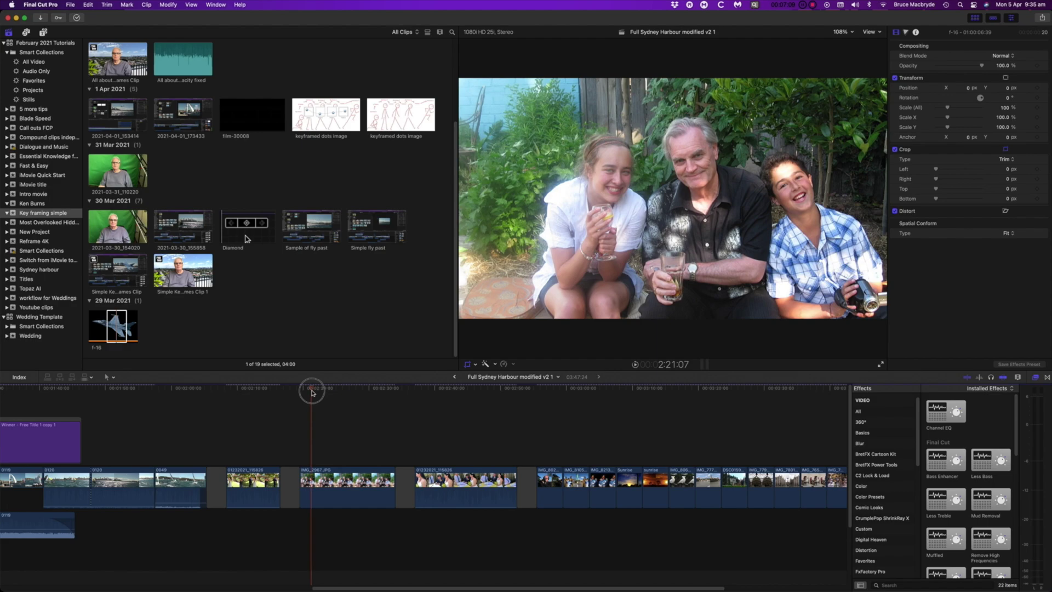
Split the IMG_2967.JPG photo clip at 2:24:01 and undo the split
{"action": "left_click_drag", "start_coordinate": [312, 392], "coordinate": [367, 395]}
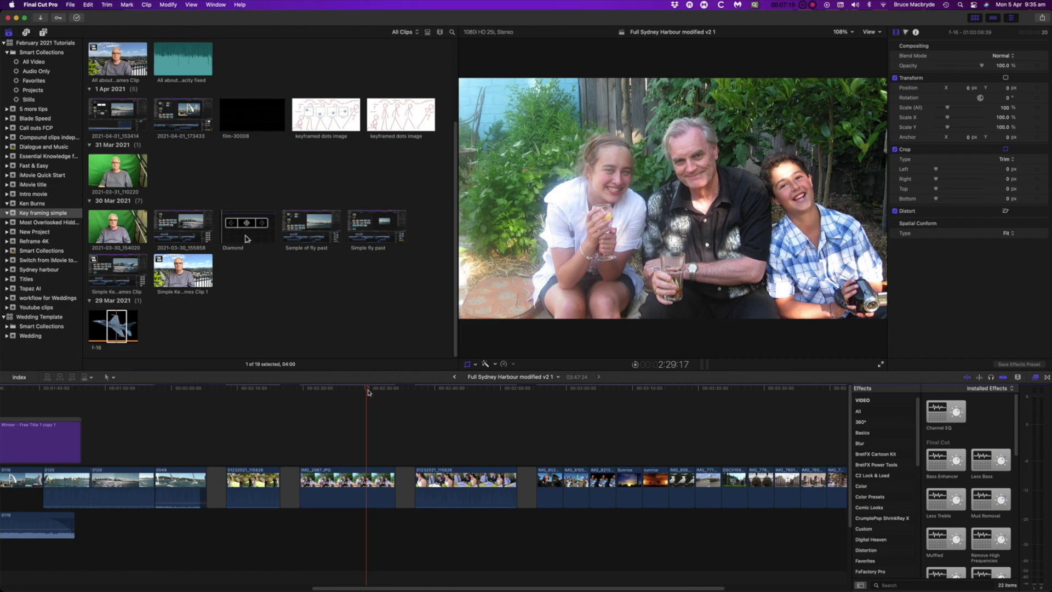
{"action": "left_click_drag", "start_coordinate": [369, 393], "coordinate": [330, 403]}
{"action": "key", "text": "super+b"}
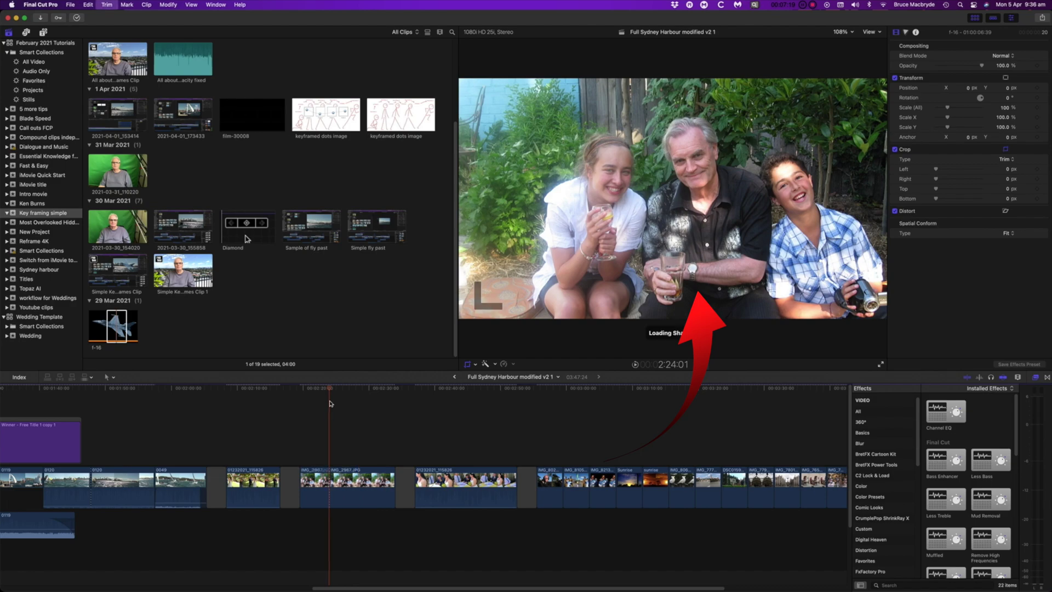
{"action": "left_click", "coordinate": [365, 454]}
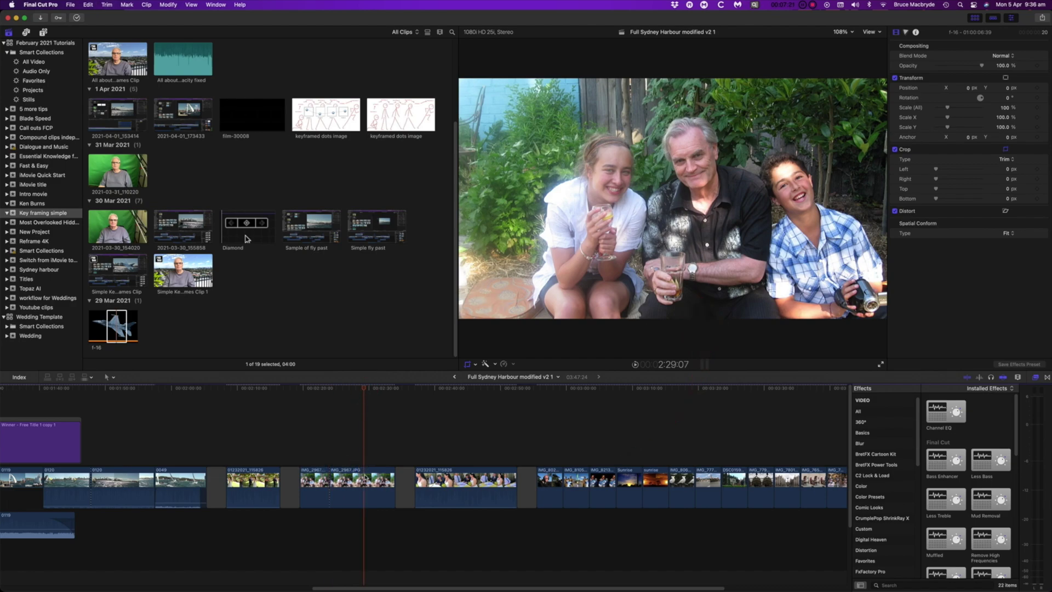
{"action": "key", "text": "b"}
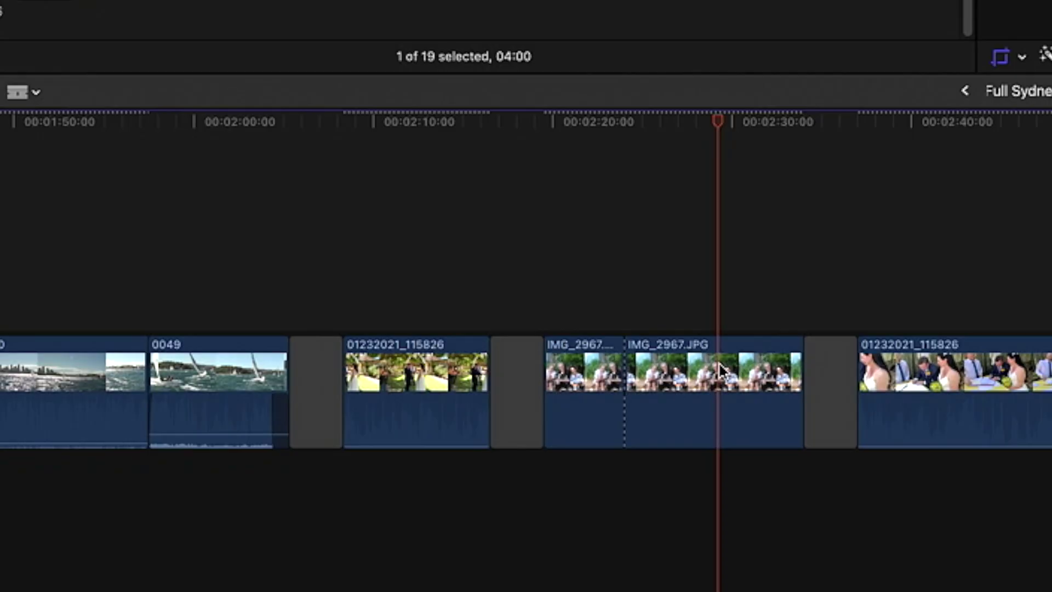
{"action": "key", "text": "super+z"}
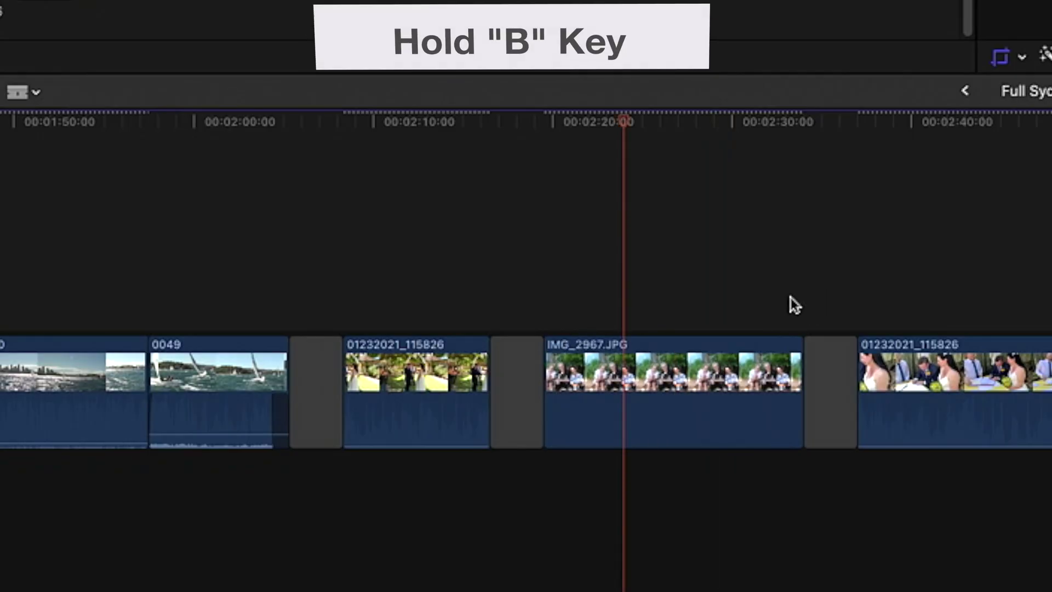
Split the IMG_2967.JPG photo clip into three segments with the Blade tool
{"action": "left_click", "coordinate": [622, 121]}
{"action": "mouse_move", "coordinate": [623, 121]}
{"action": "left_mouse_down"}
{"action": "mouse_move", "coordinate": [648, 137]}
{"action": "mouse_move", "coordinate": [613, 137]}
{"action": "left_mouse_up"}
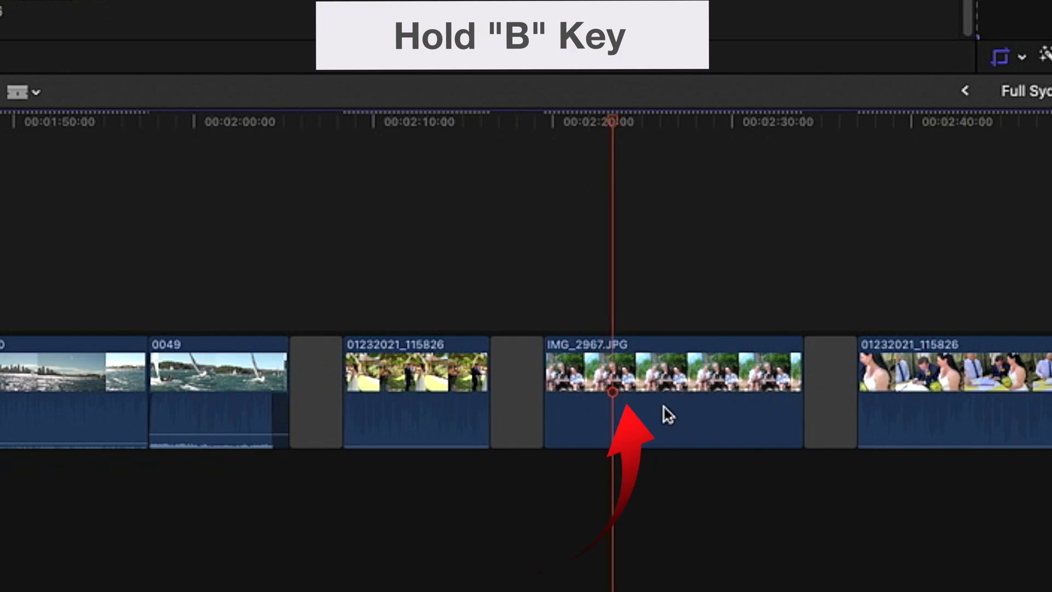
{"action": "key", "text": "b"}
{"action": "left_click", "coordinate": [613, 368]}
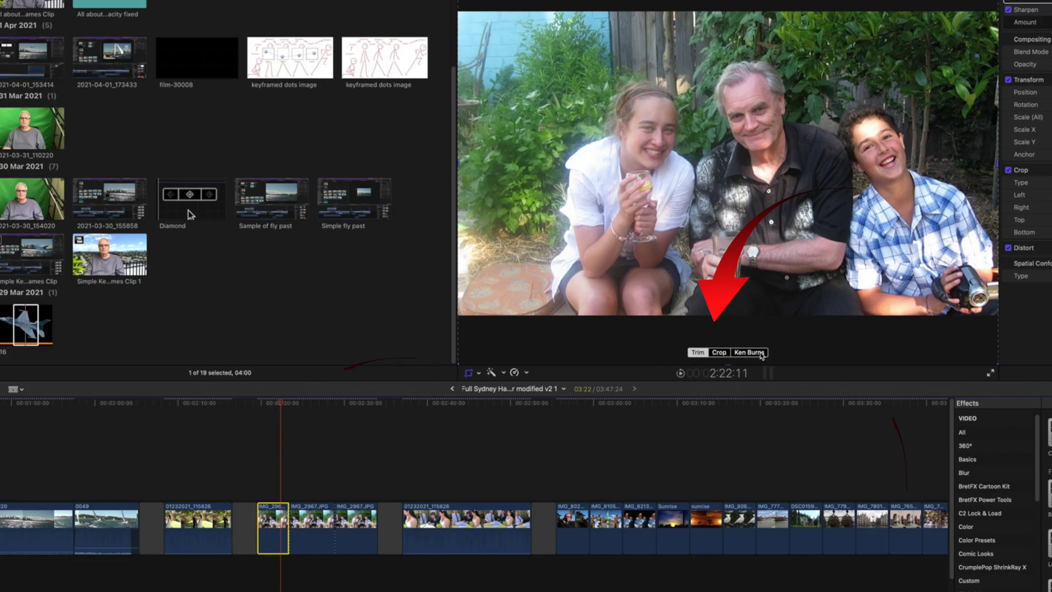
Apply Ken Burns to the first IMG_2967.JPG segment with a small end frame around the girl's face, and copy the segment
{"action": "left_click", "coordinate": [760, 353]}
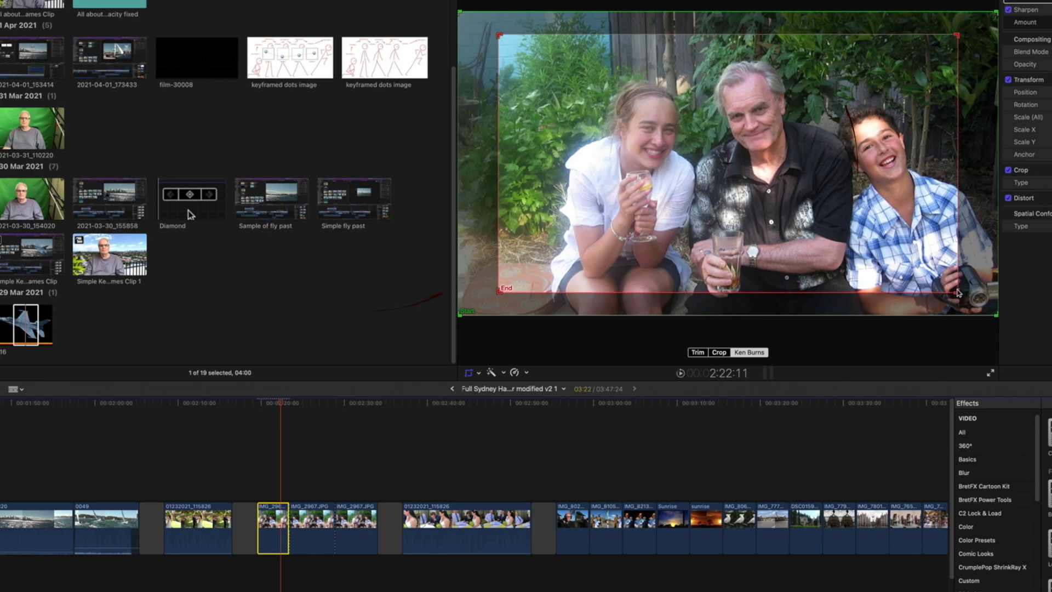
{"action": "mouse_move", "coordinate": [958, 293]}
{"action": "left_mouse_down"}
{"action": "mouse_move", "coordinate": [901, 274]}
{"action": "mouse_move", "coordinate": [734, 169]}
{"action": "mouse_move", "coordinate": [672, 180]}
{"action": "left_mouse_up"}
{"action": "key", "text": "super+c"}
{"action": "left_click", "coordinate": [0, 0]}
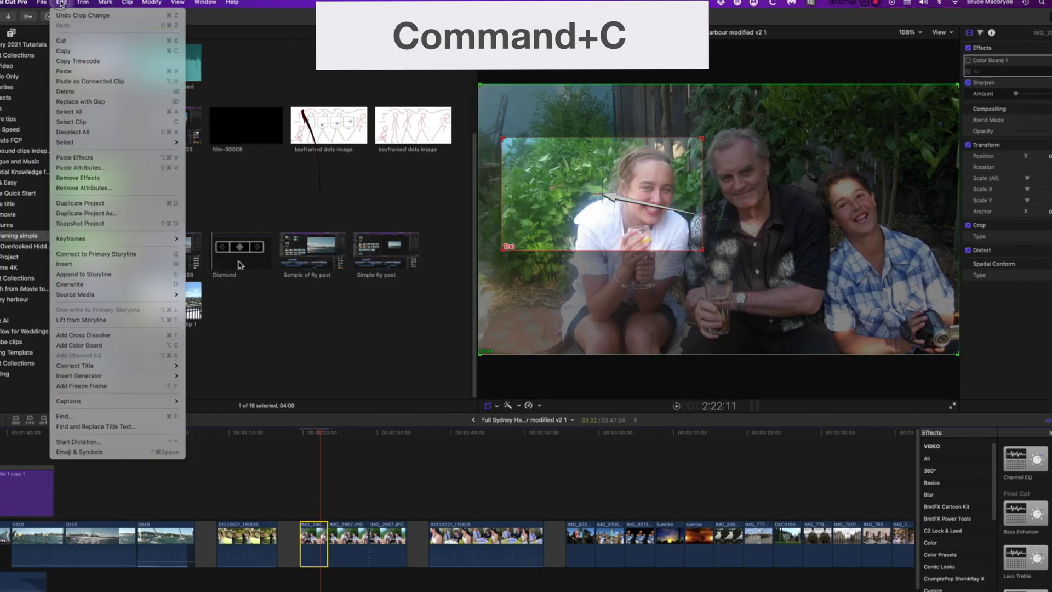
{"action": "left_click", "coordinate": [12, 0]}
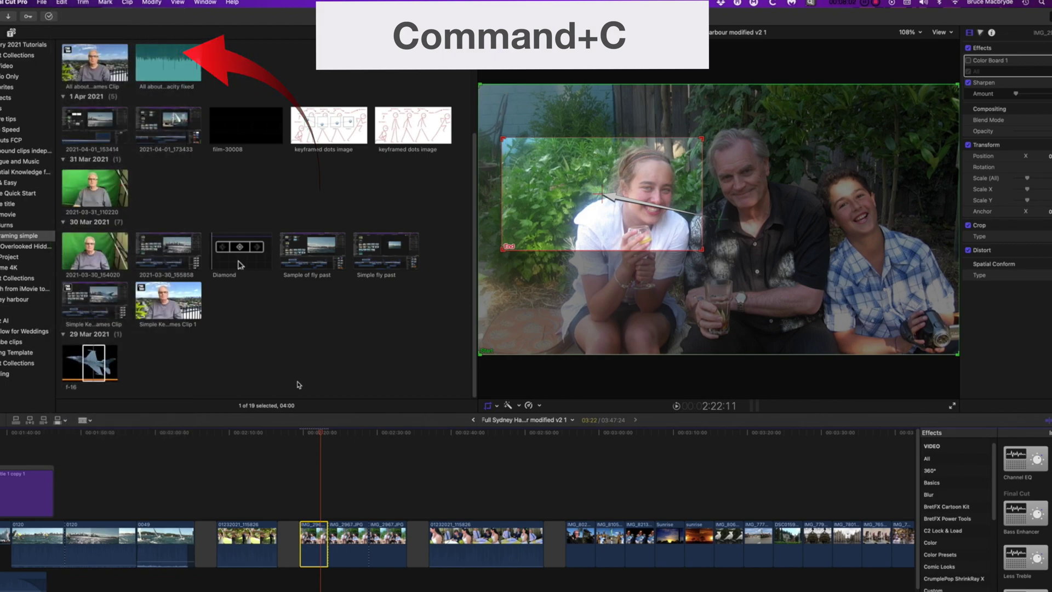
Paste only the Crop attribute onto the second IMG_2967.JPG segment, excluding the Color Board 1 and Sharpen effects
{"action": "left_click", "coordinate": [344, 542]}
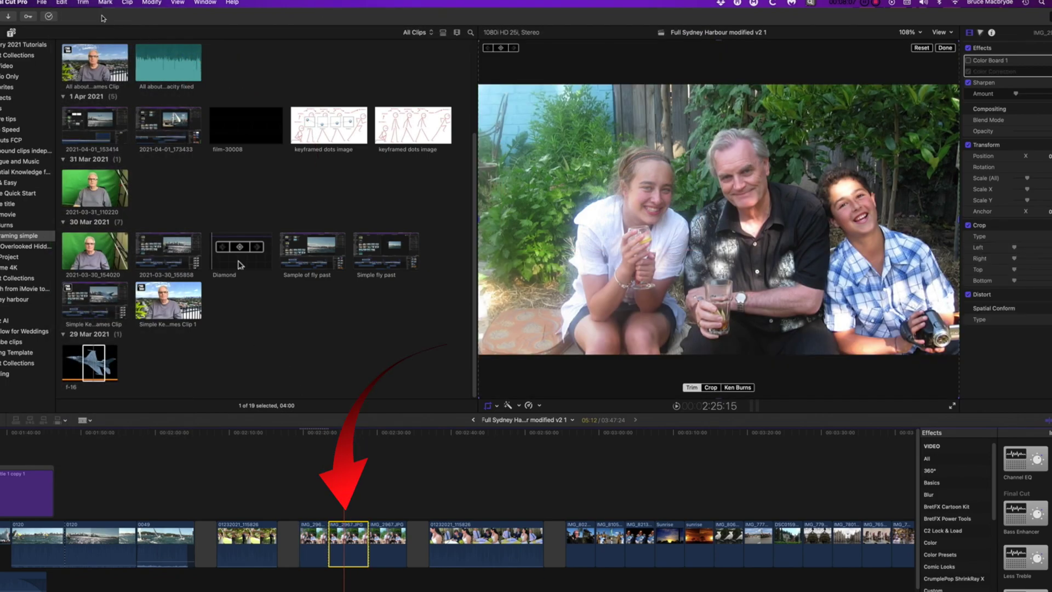
{"action": "left_click", "coordinate": [62, 2]}
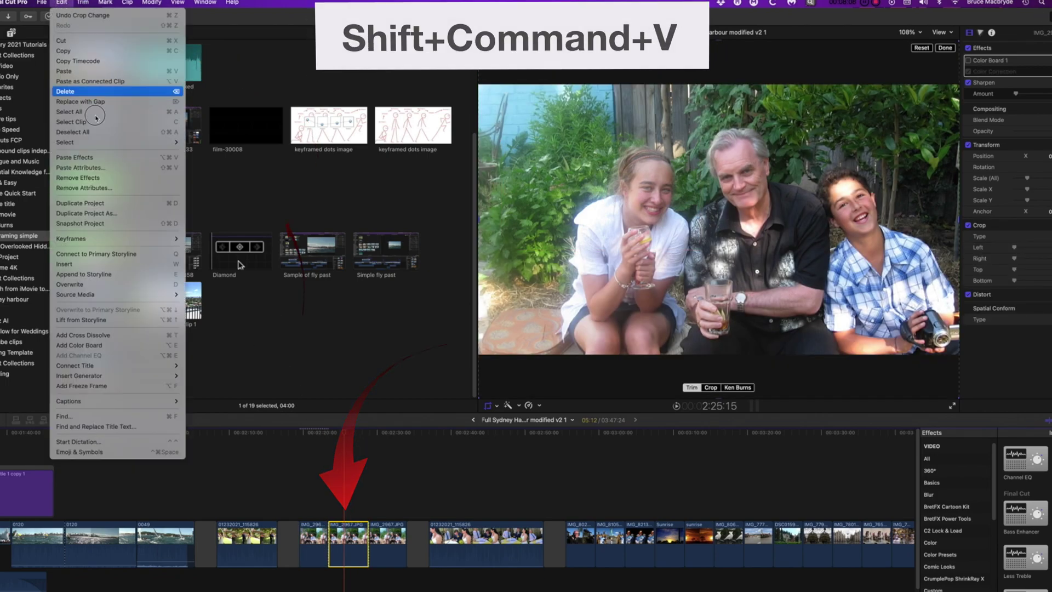
{"action": "left_click", "coordinate": [105, 171]}
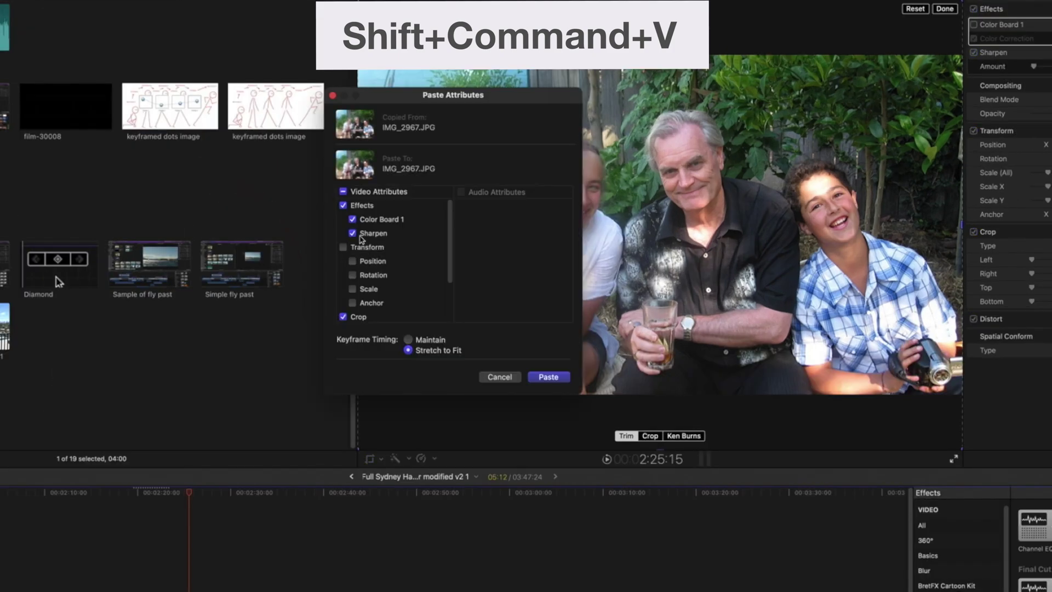
{"action": "left_click", "coordinate": [353, 234]}
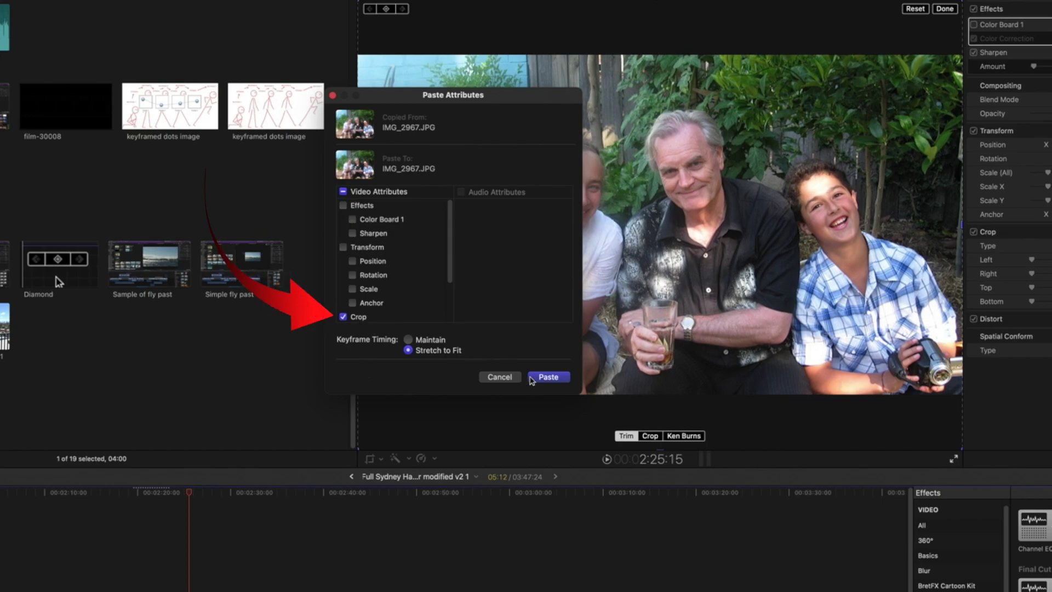
{"action": "left_click", "coordinate": [549, 376]}
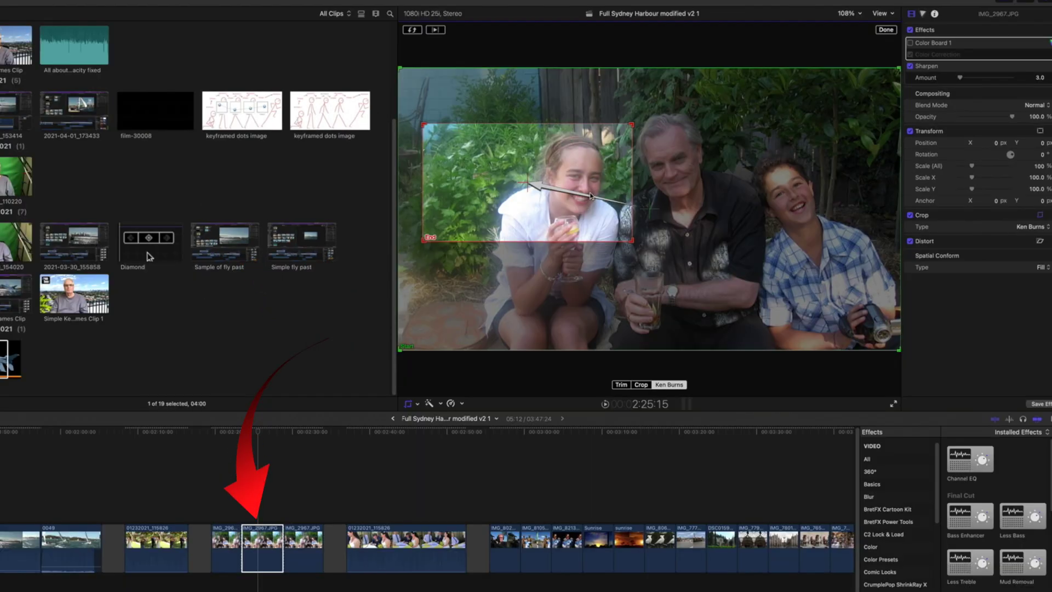
Swap the second segment's Ken Burns start and end frames and fit the end frame tightly around the middle man's face
{"action": "left_click", "coordinate": [414, 32]}
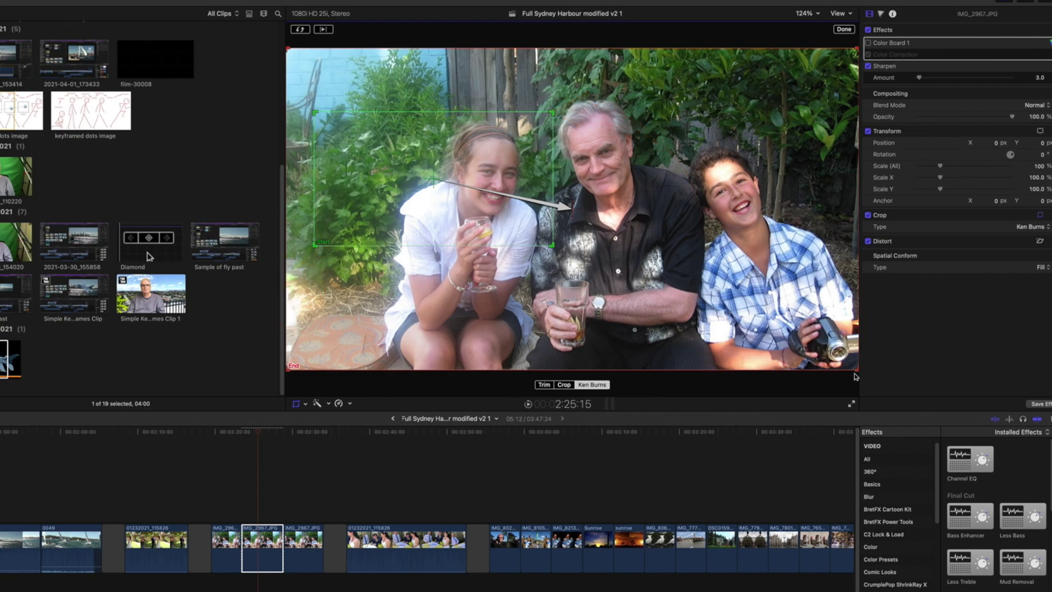
{"action": "mouse_move", "coordinate": [856, 368]}
{"action": "left_mouse_down"}
{"action": "mouse_move", "coordinate": [839, 357]}
{"action": "mouse_move", "coordinate": [745, 350]}
{"action": "mouse_move", "coordinate": [639, 312]}
{"action": "left_mouse_up"}
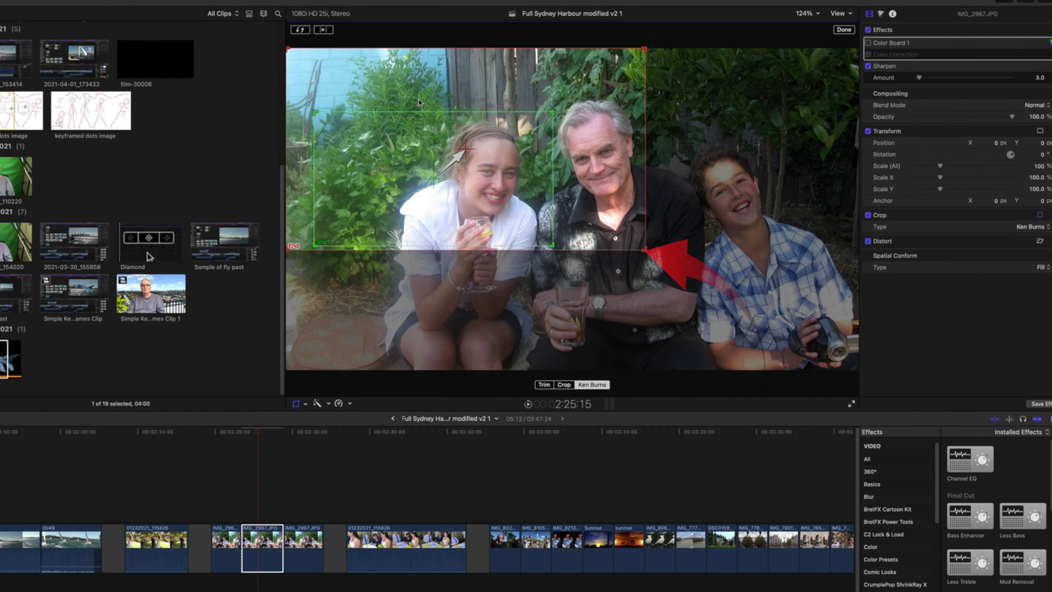
{"action": "left_click_drag", "start_coordinate": [288, 50], "coordinate": [414, 119]}
{"action": "left_click_drag", "start_coordinate": [528, 185], "coordinate": [609, 156]}
{"action": "left_click_drag", "start_coordinate": [724, 220], "coordinate": [669, 189]}
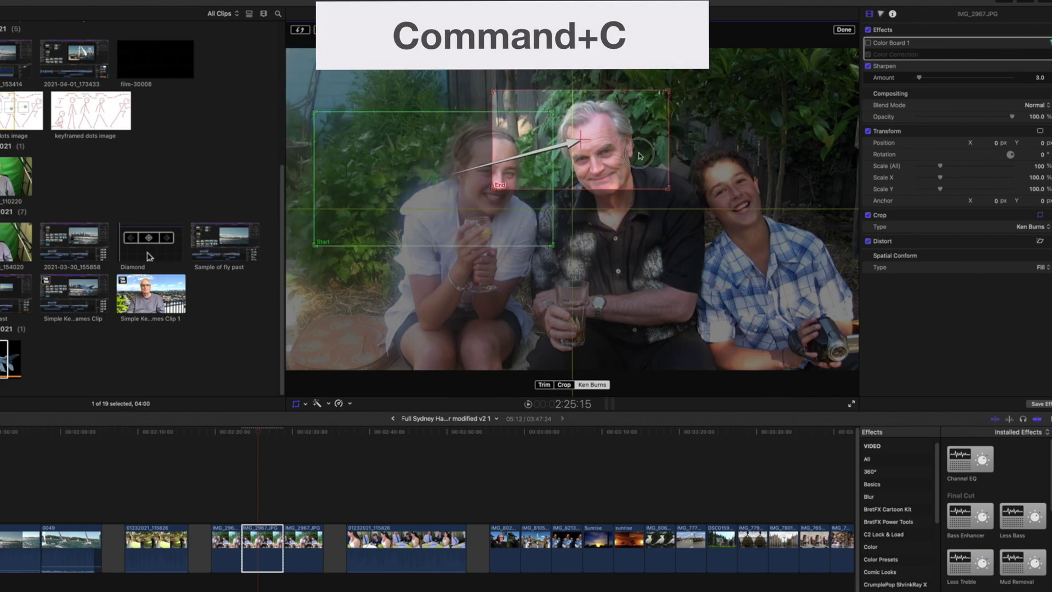
{"action": "left_click_drag", "start_coordinate": [639, 155], "coordinate": [664, 170]}
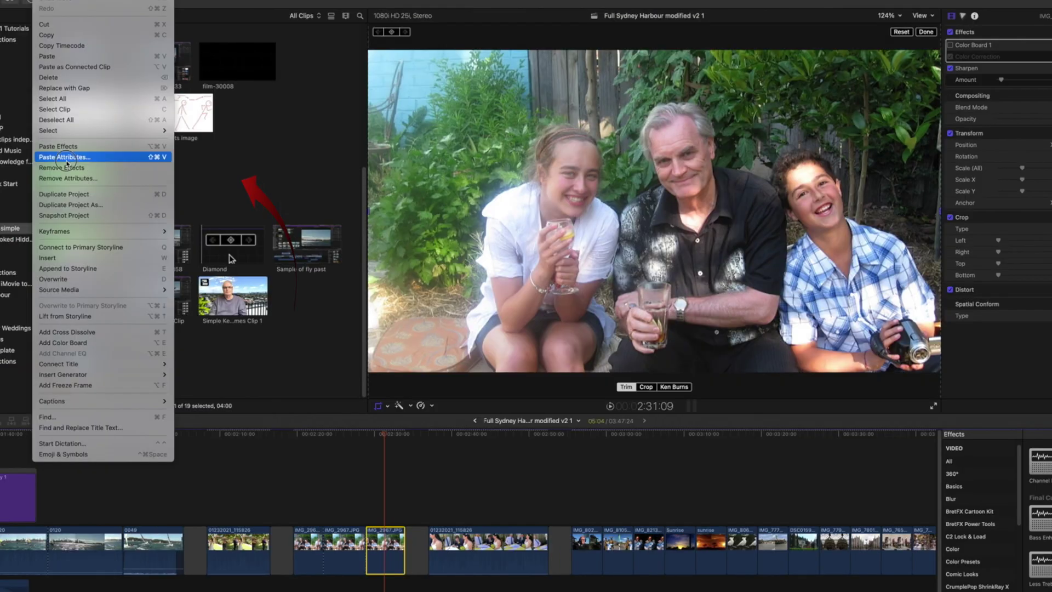
Paste only the Crop attribute onto the third IMG_2967.JPG segment, then swap its frames and fit the end frame around the boy's face
{"action": "left_click", "coordinate": [67, 160]}
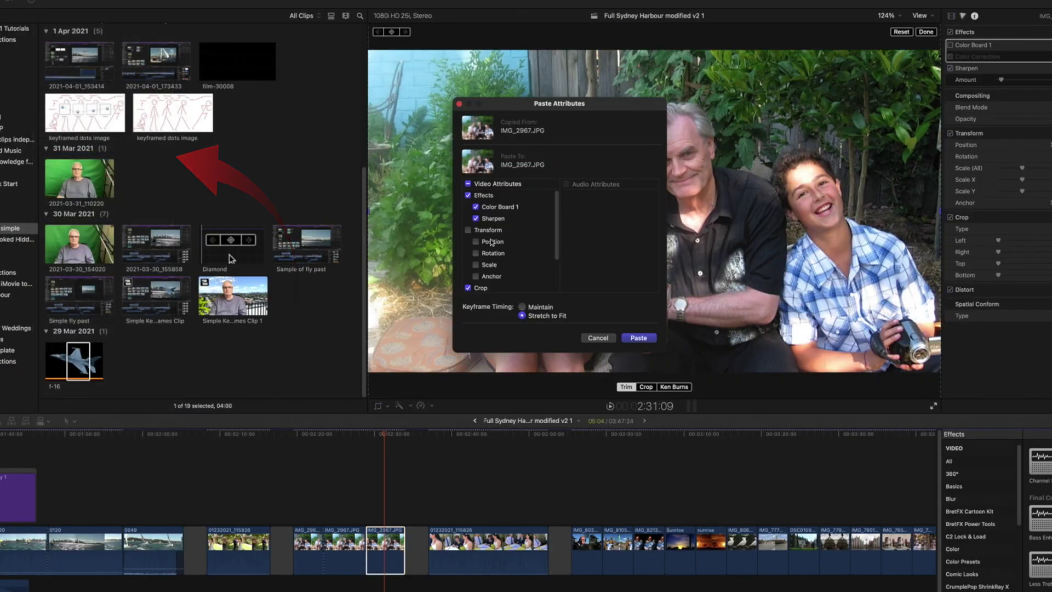
{"action": "left_click", "coordinate": [476, 218]}
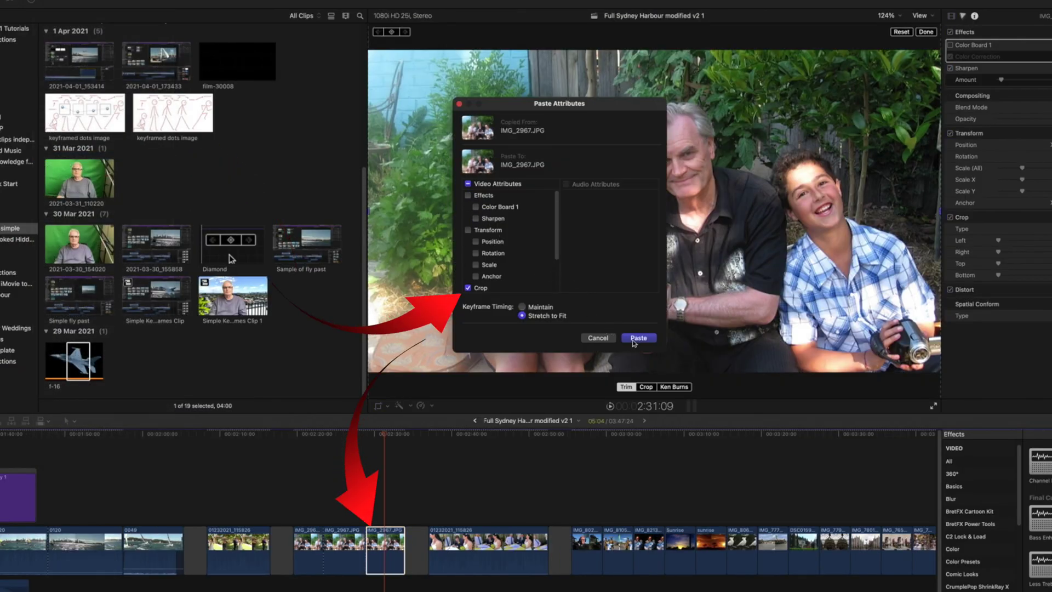
{"action": "left_click", "coordinate": [642, 338]}
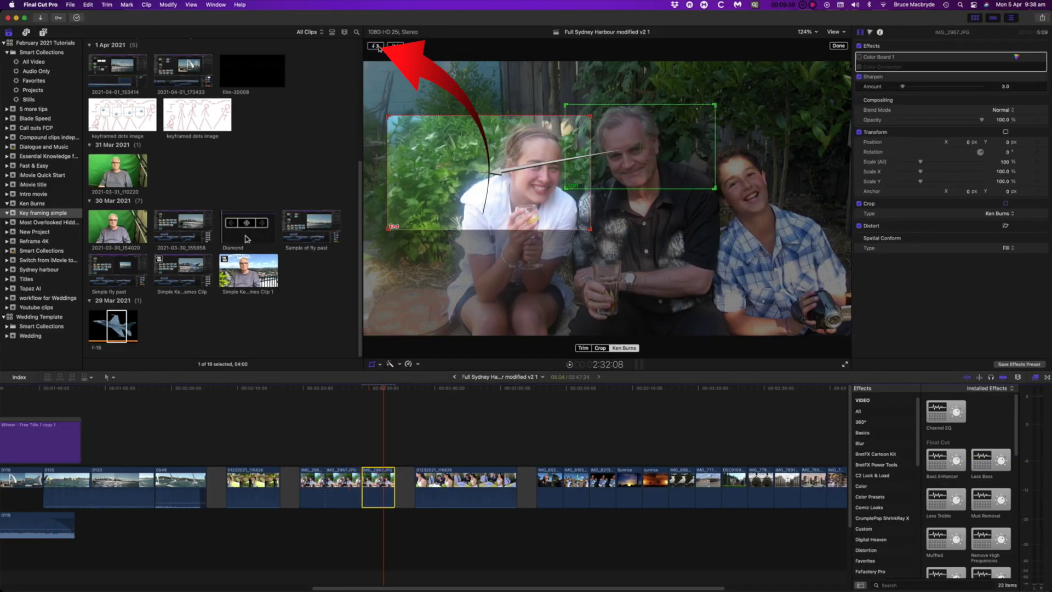
{"action": "left_click_drag", "start_coordinate": [388, 120], "coordinate": [688, 144]}
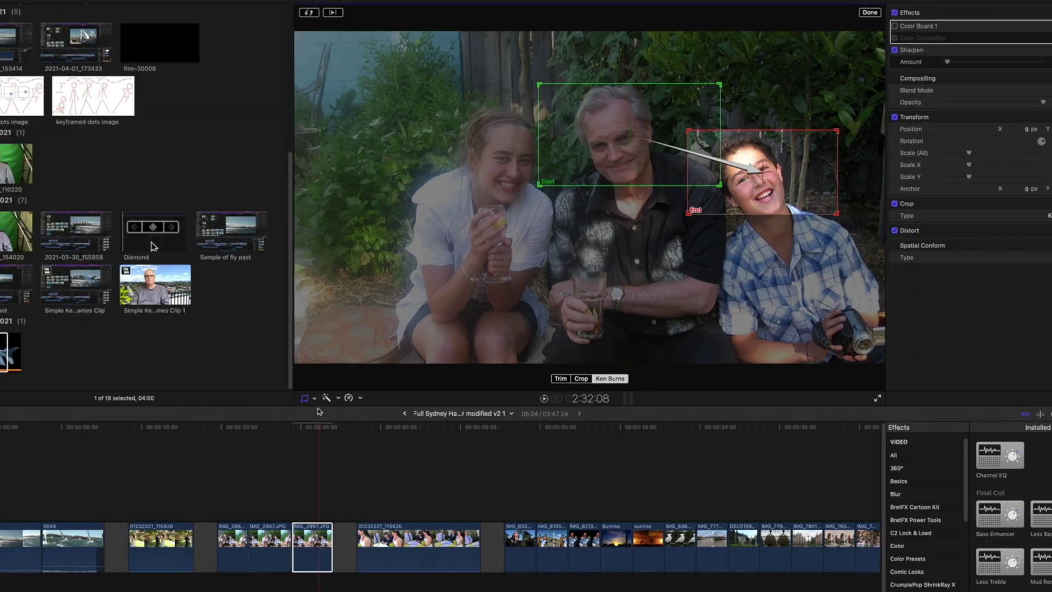
Duplicate the third photo segment after itself as a reversed Ken Burns move with a wider end frame, and play the photo sequence
{"action": "left_click", "coordinate": [312, 545]}
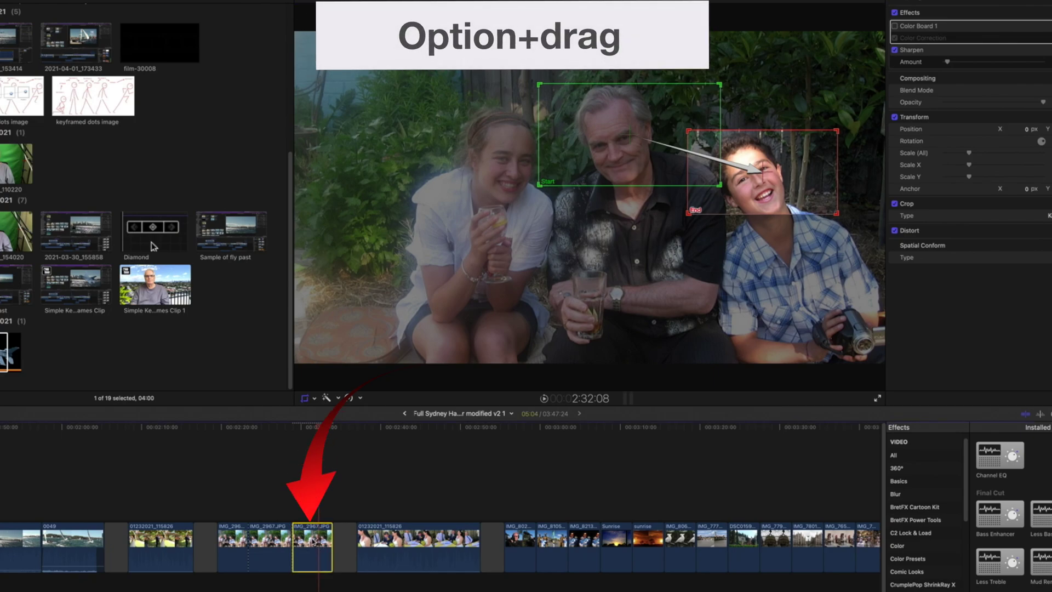
{"action": "left_click_drag", "start_coordinate": [312, 541], "coordinate": [354, 545]}
{"action": "left_click", "coordinate": [310, 12]}
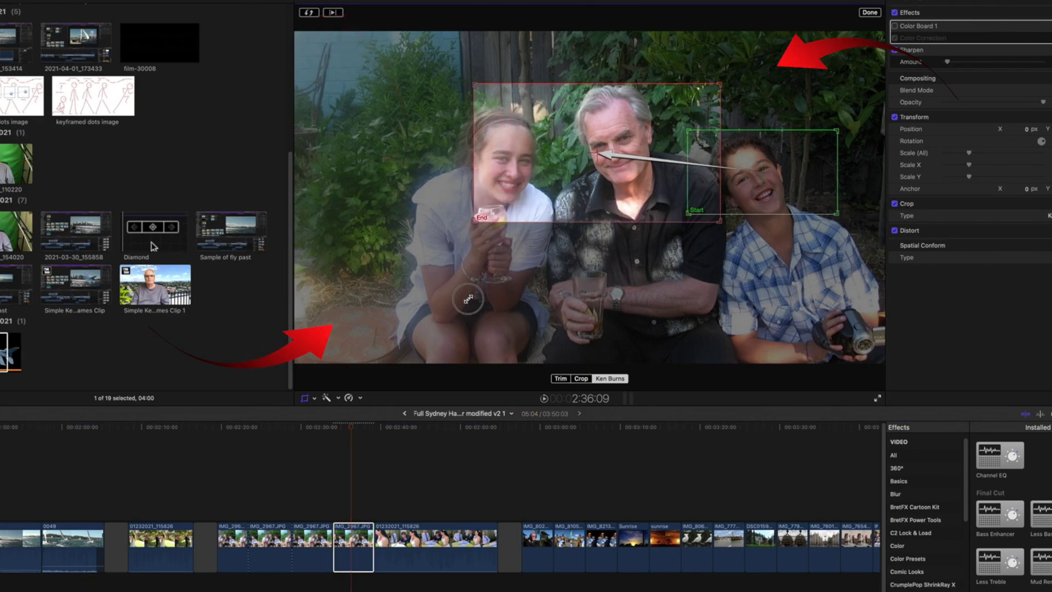
{"action": "left_click", "coordinate": [221, 441]}
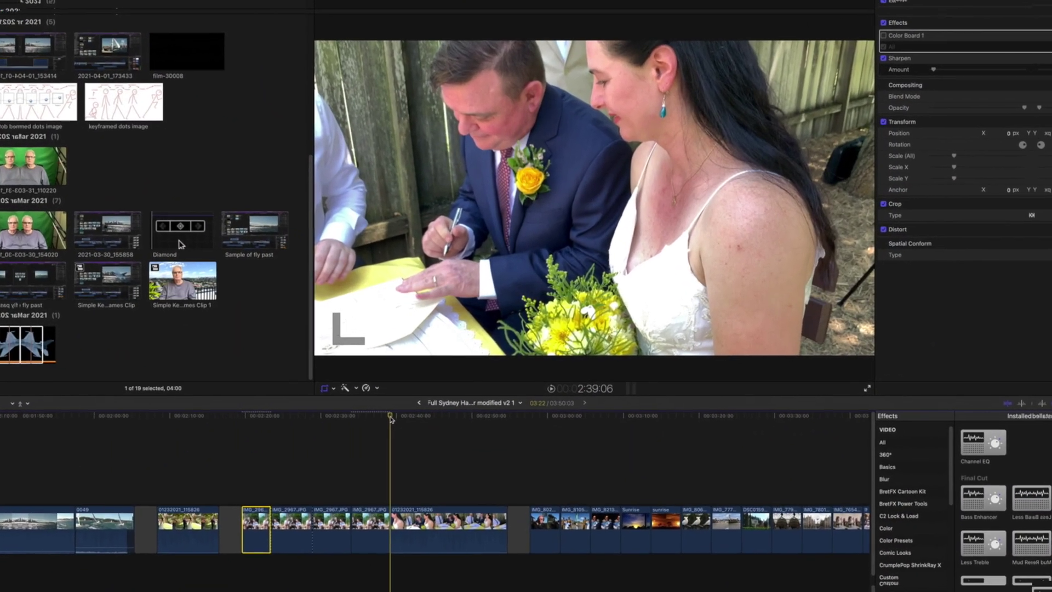
Split the 01232021_115826 wedding clip into three parts and give the first part a Ken Burns move ending on the papers being signed
{"action": "left_click", "coordinate": [416, 427]}
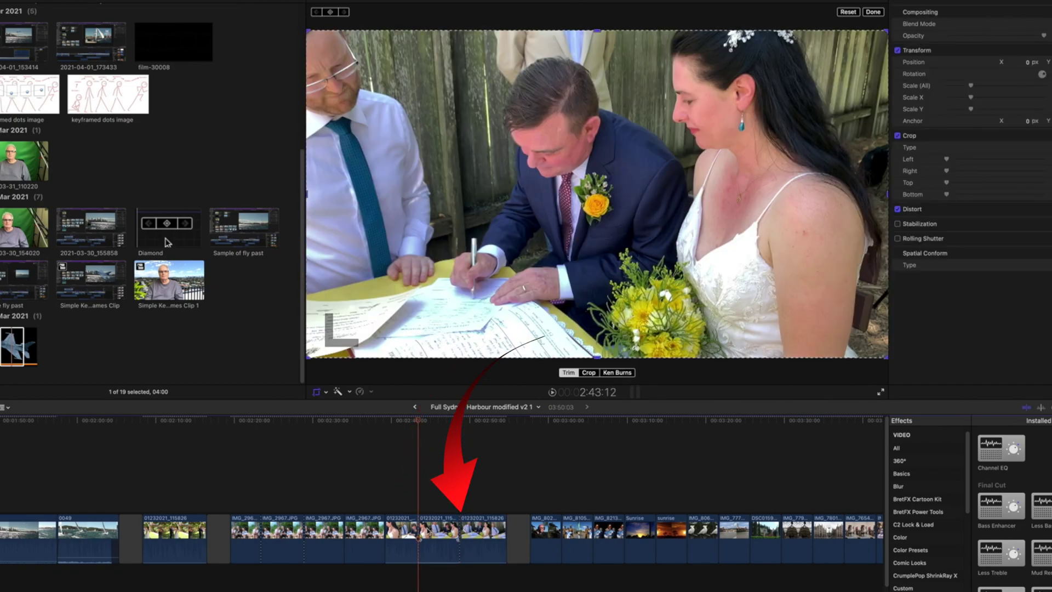
{"action": "left_click", "coordinate": [400, 514]}
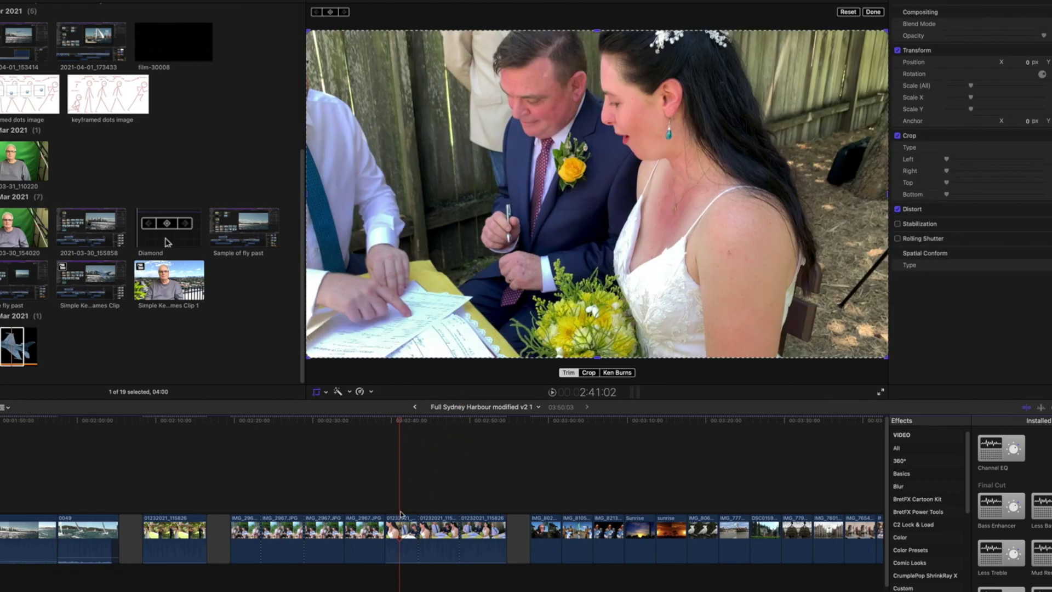
{"action": "left_click", "coordinate": [408, 535]}
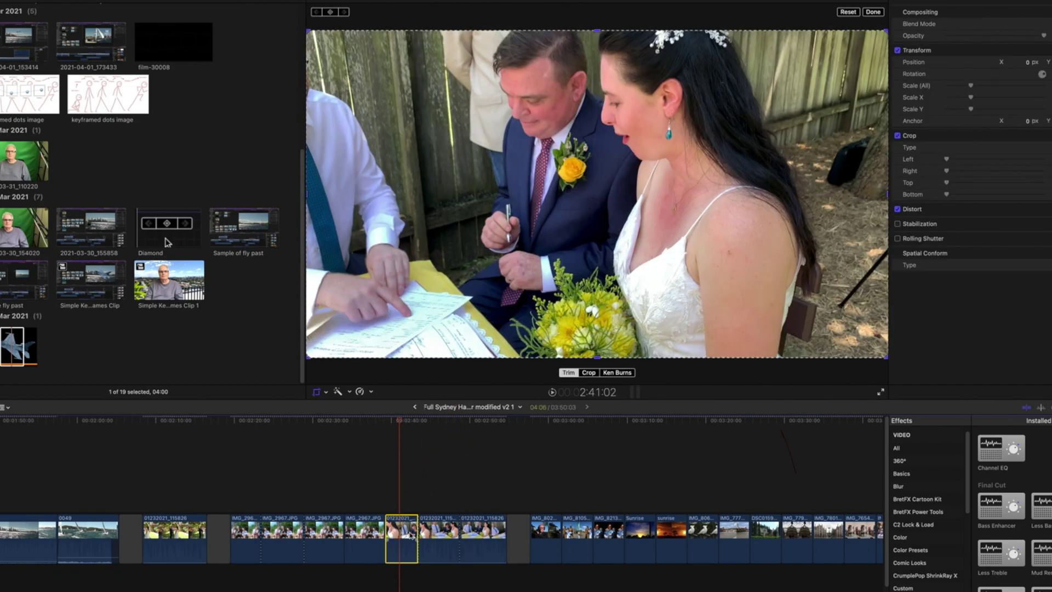
{"action": "left_click", "coordinate": [617, 373]}
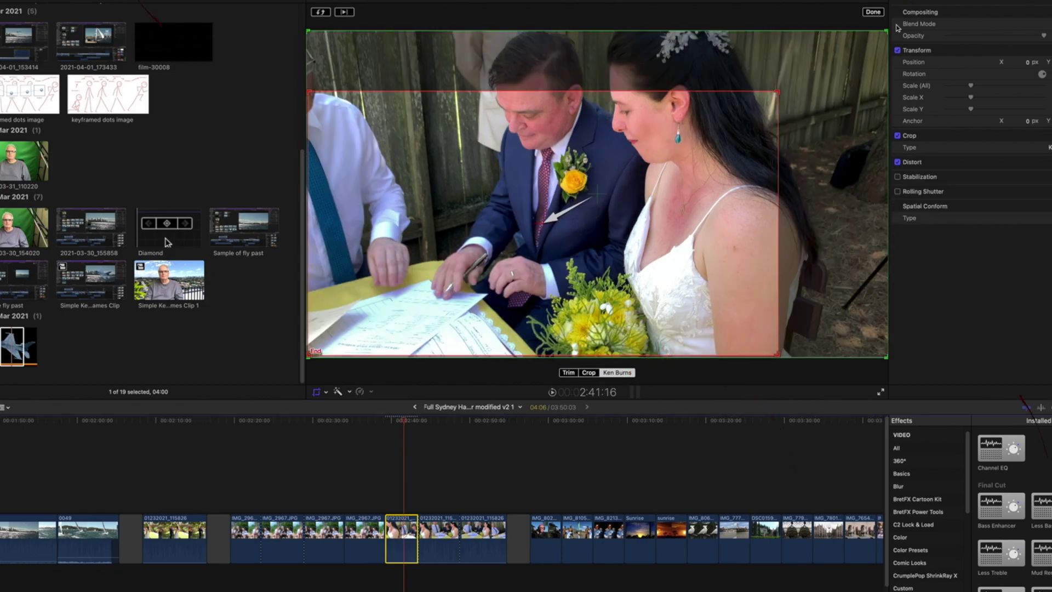
{"action": "mouse_move", "coordinate": [783, 96]}
{"action": "left_mouse_down"}
{"action": "mouse_move", "coordinate": [756, 94]}
{"action": "mouse_move", "coordinate": [604, 189]}
{"action": "left_mouse_up"}
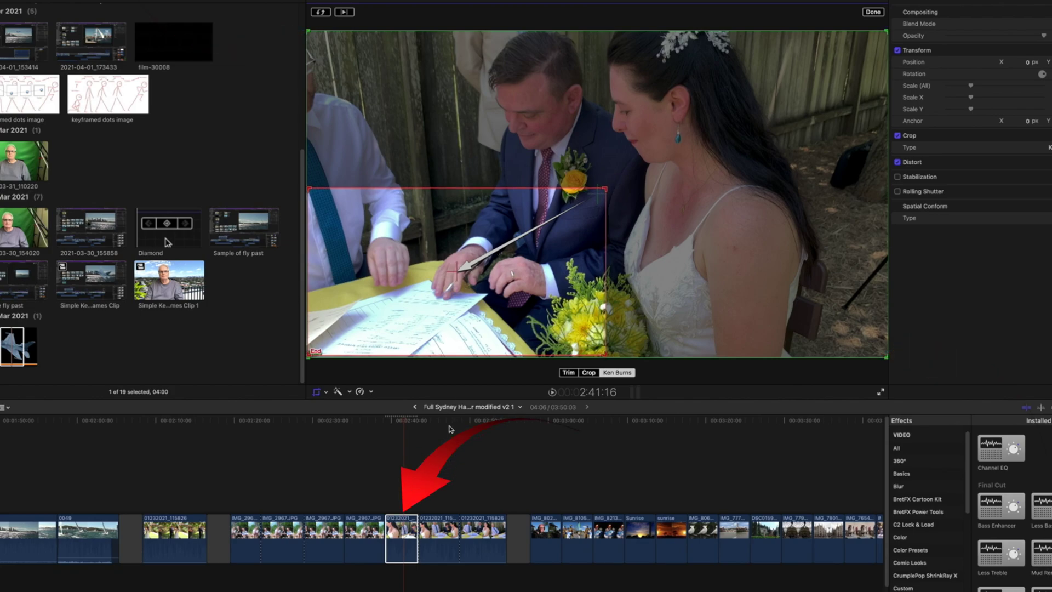
Copy the first wedding part's Ken Burns crop onto the second part and display its crop frames in the viewer
{"action": "key", "text": "super+c"}
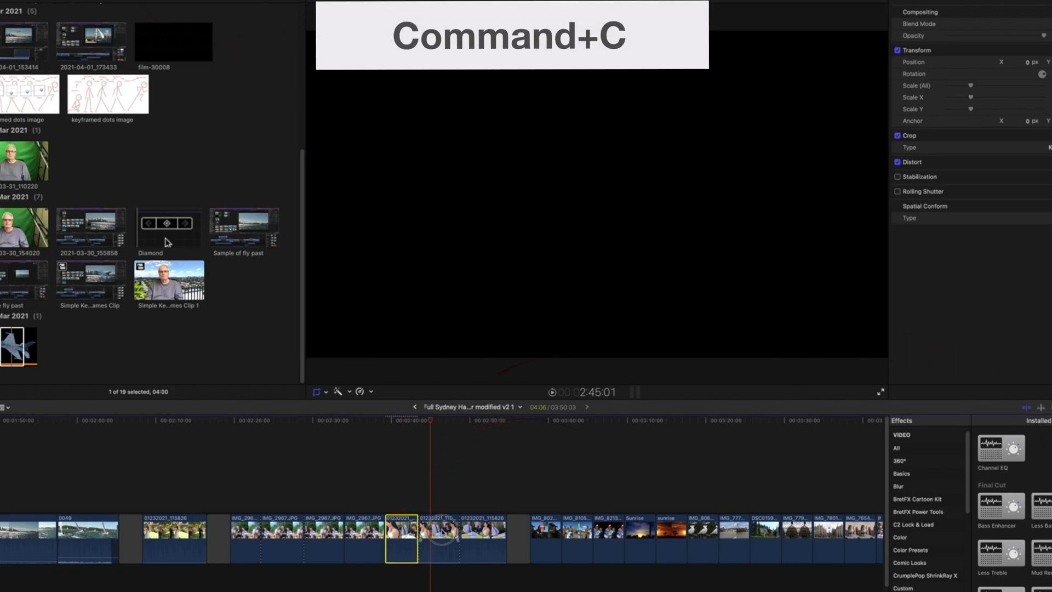
{"action": "left_click", "coordinate": [441, 531]}
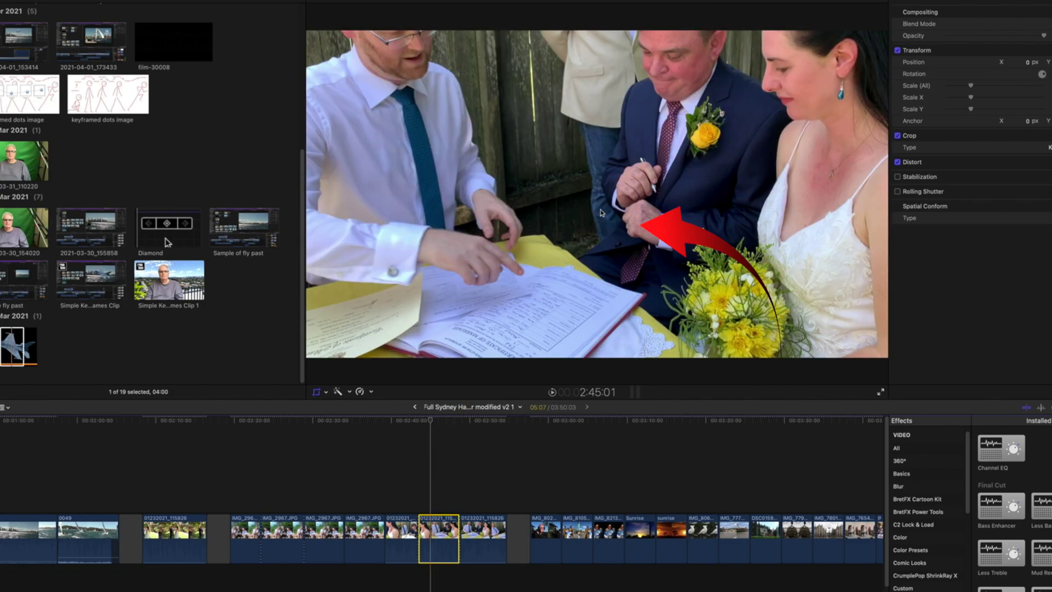
{"action": "right_click", "coordinate": [602, 215]}
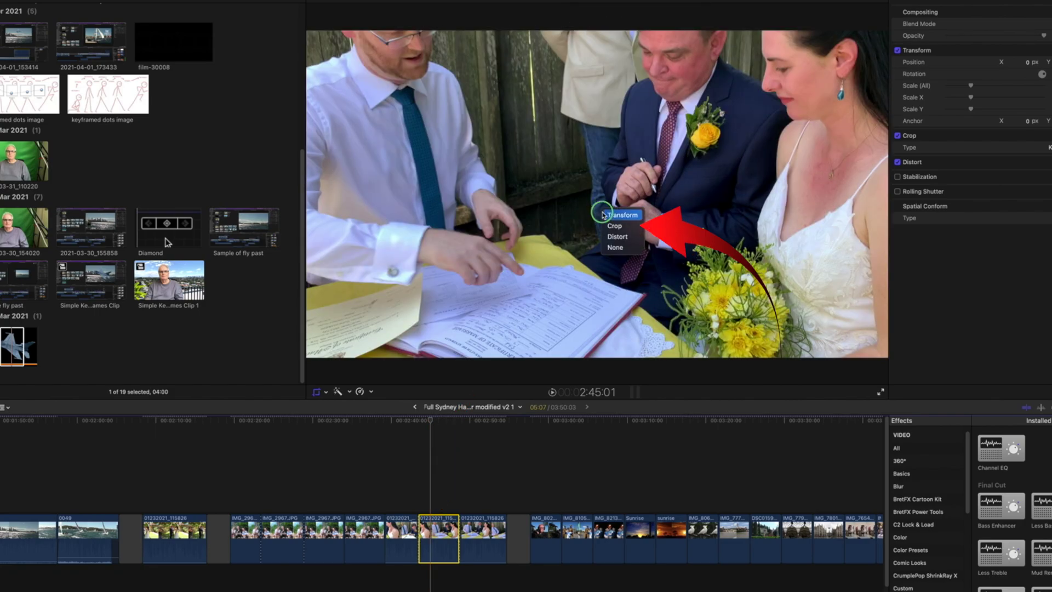
{"action": "left_click", "coordinate": [606, 226]}
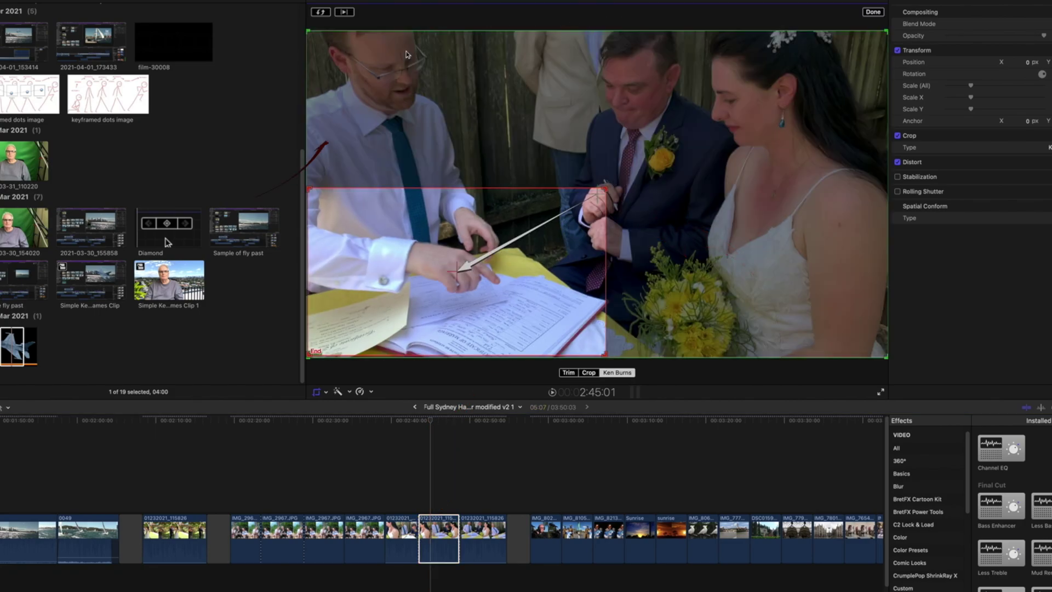
Swap the second wedding part's Ken Burns frames and fit its end frame around the seated couple
{"action": "left_click", "coordinate": [322, 11]}
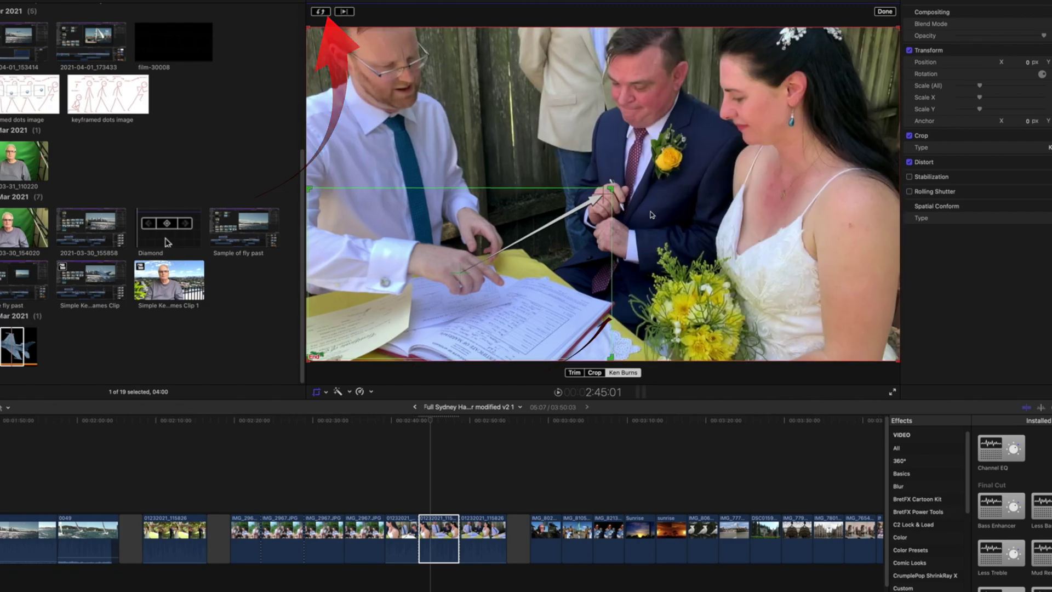
{"action": "left_click_drag", "start_coordinate": [898, 27], "coordinate": [809, 57]}
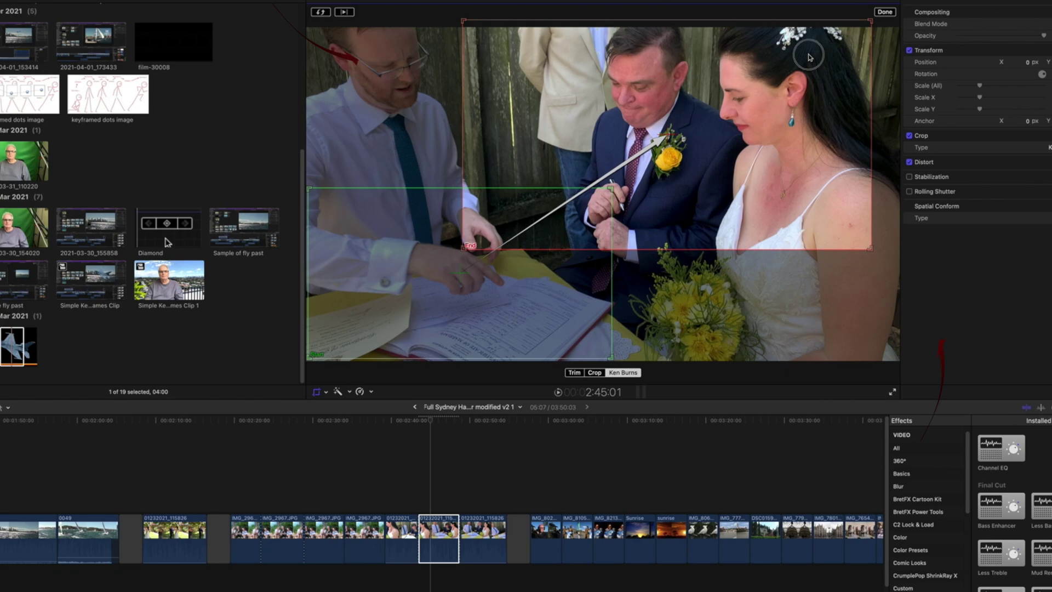
Copy the second wedding part's Crop attribute onto the third part, swap its frames and tighten the end frame on the couple
{"action": "key", "text": "super+c"}
{"action": "left_click", "coordinate": [483, 540]}
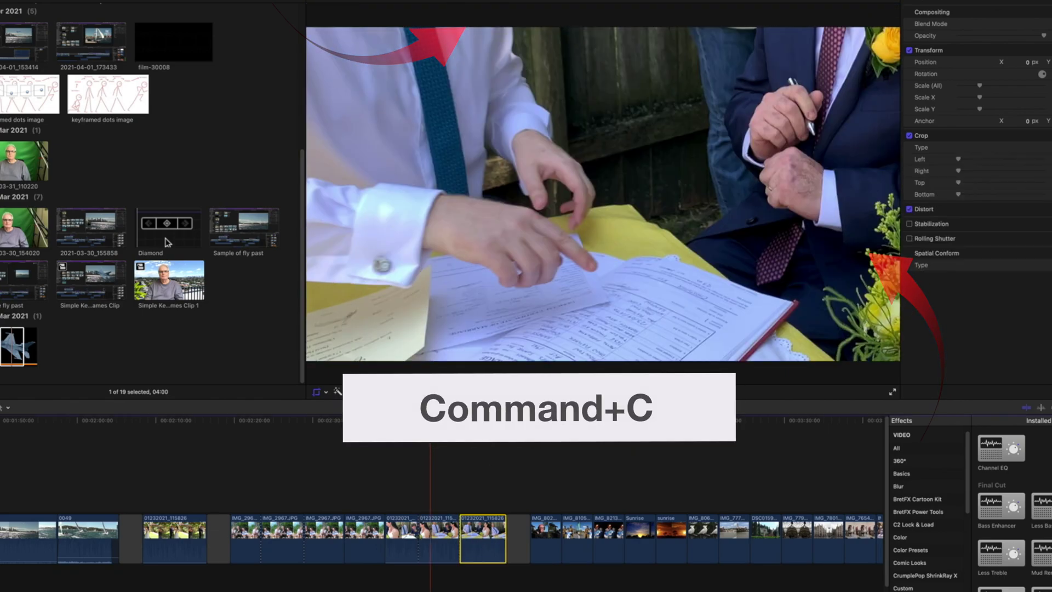
{"action": "left_click", "coordinate": [477, 536]}
{"action": "key", "text": "shift+super+v"}
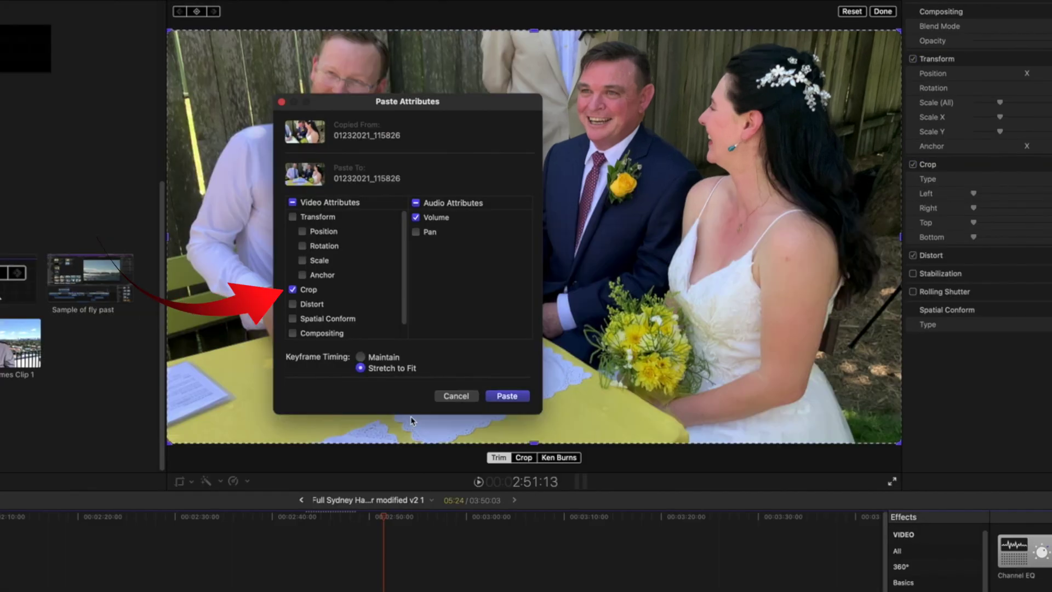
{"action": "left_click", "coordinate": [506, 396]}
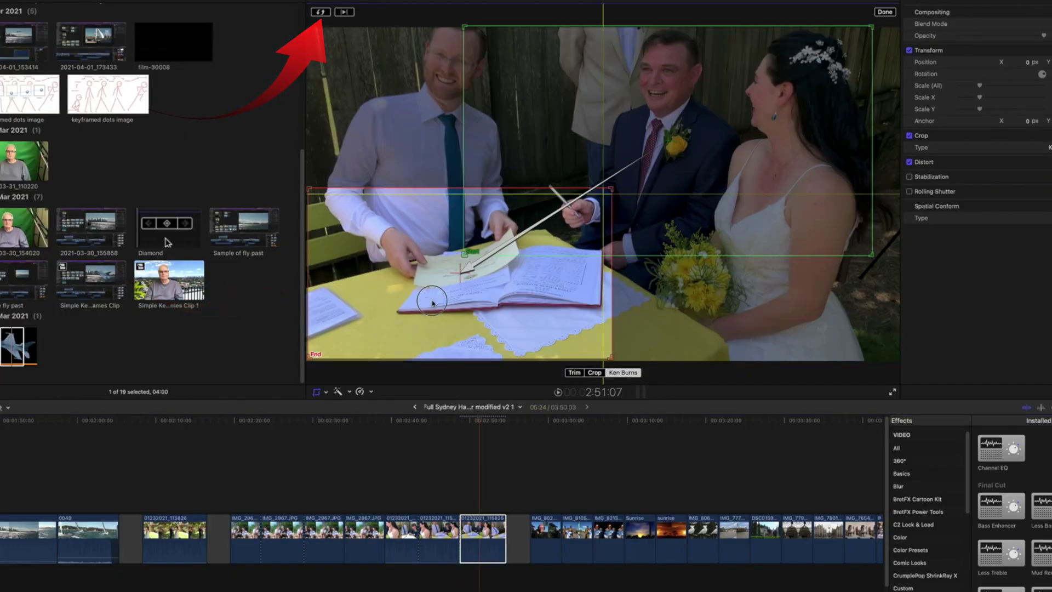
{"action": "left_click_drag", "start_coordinate": [427, 304], "coordinate": [677, 147]}
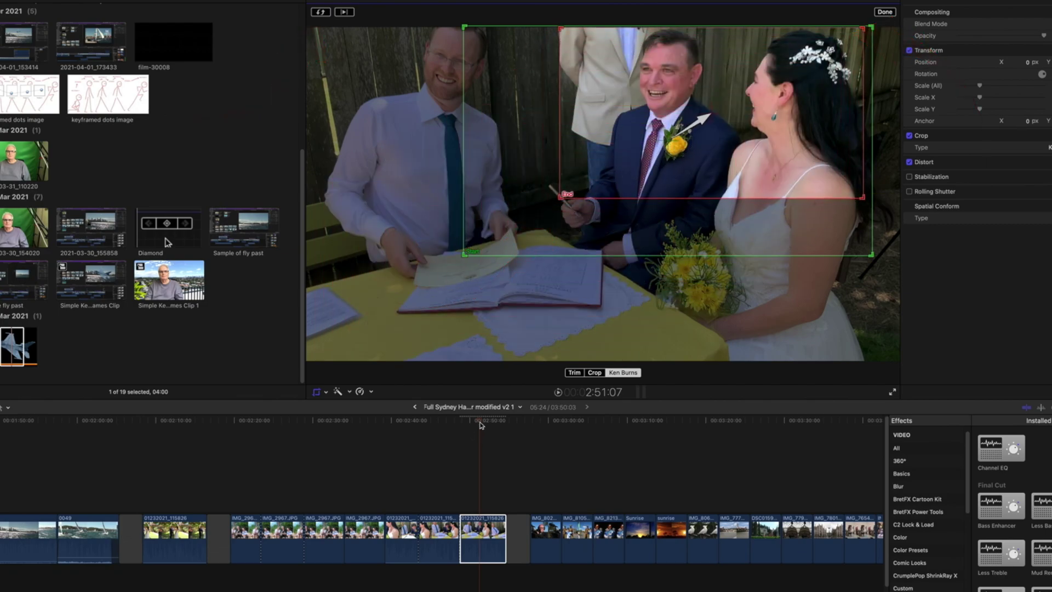
{"action": "left_click", "coordinate": [884, 12]}
Review the twelve selected photos at the end of the timeline and set their Spatial Conform type to Fill
{"action": "left_click", "coordinate": [386, 457]}
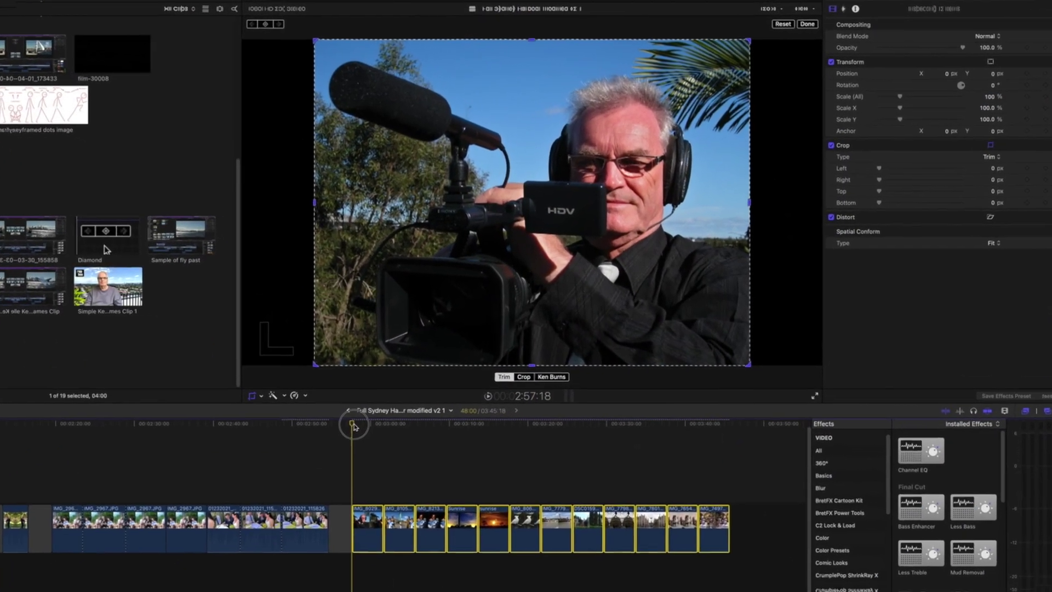
{"action": "left_click", "coordinate": [353, 430]}
{"action": "left_click_drag", "start_coordinate": [353, 431], "coordinate": [562, 464]}
{"action": "left_click_drag", "start_coordinate": [582, 465], "coordinate": [716, 476]}
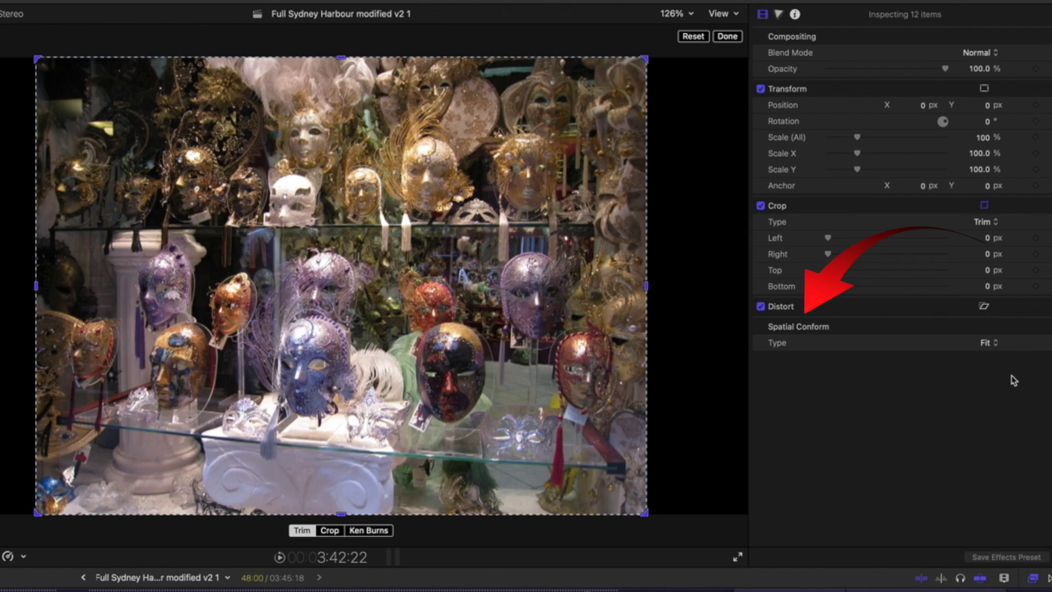
{"action": "left_click", "coordinate": [996, 343]}
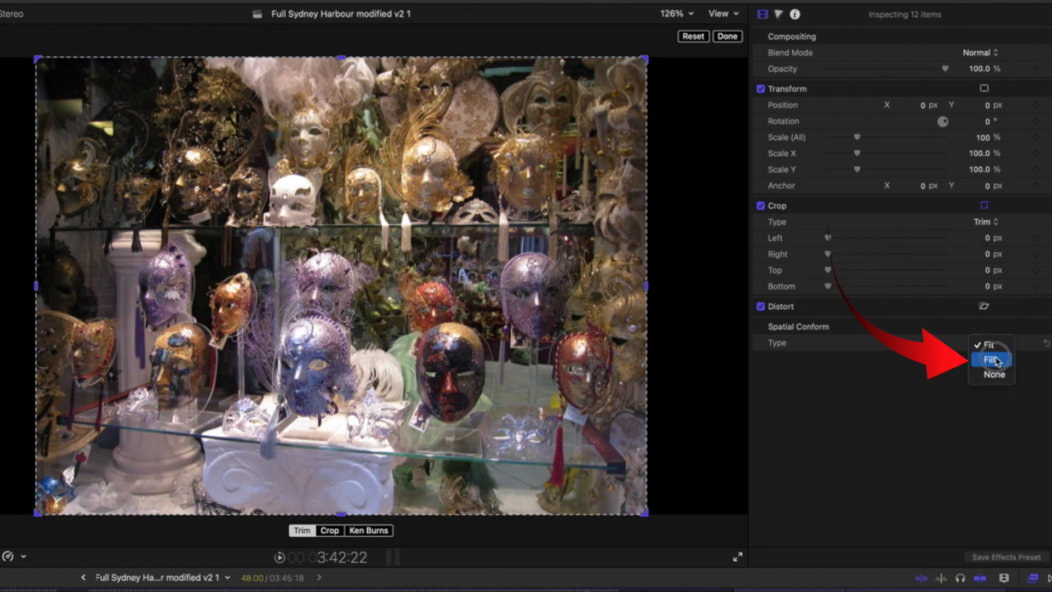
{"action": "left_click", "coordinate": [996, 361]}
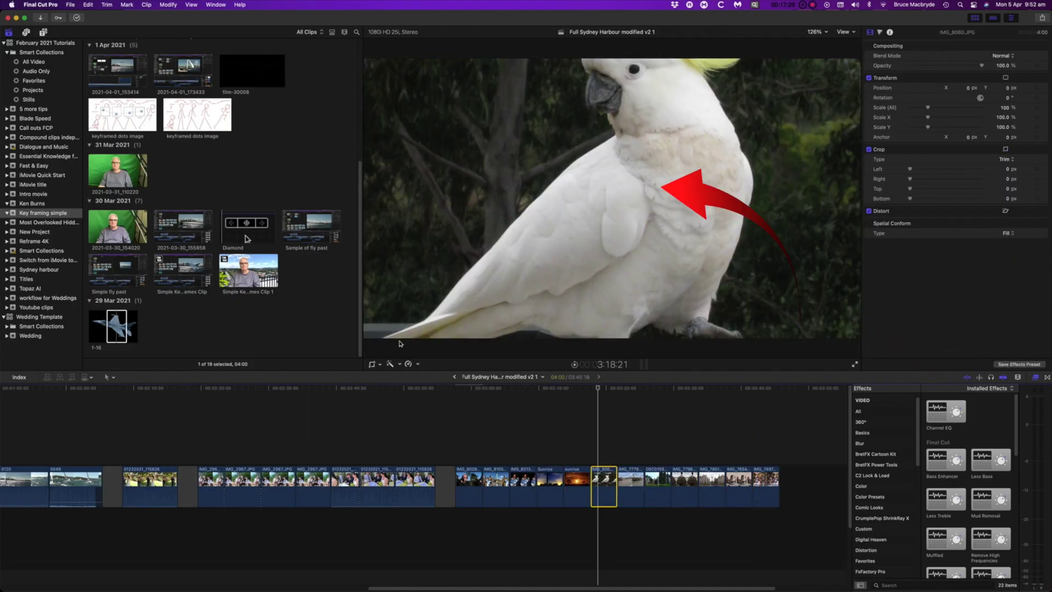
Move the cockatoo photo and the IMG_7654.JPG blacksmith photo lower in the frame with Transform
{"action": "left_click_drag", "start_coordinate": [633, 181], "coordinate": [631, 257]}
{"action": "left_click", "coordinate": [735, 386]}
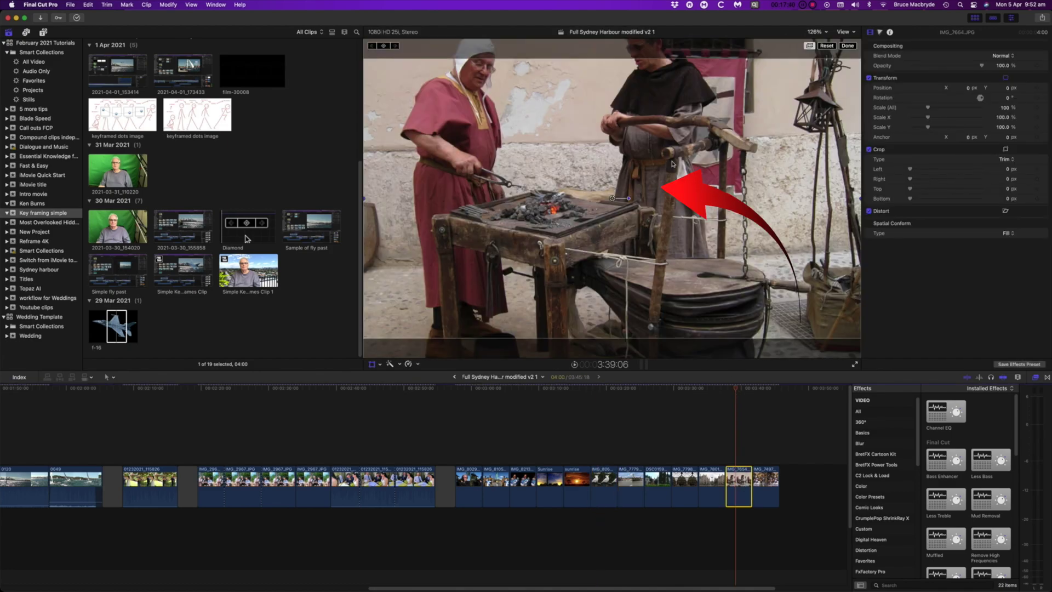
{"action": "left_click_drag", "start_coordinate": [672, 163], "coordinate": [675, 230]}
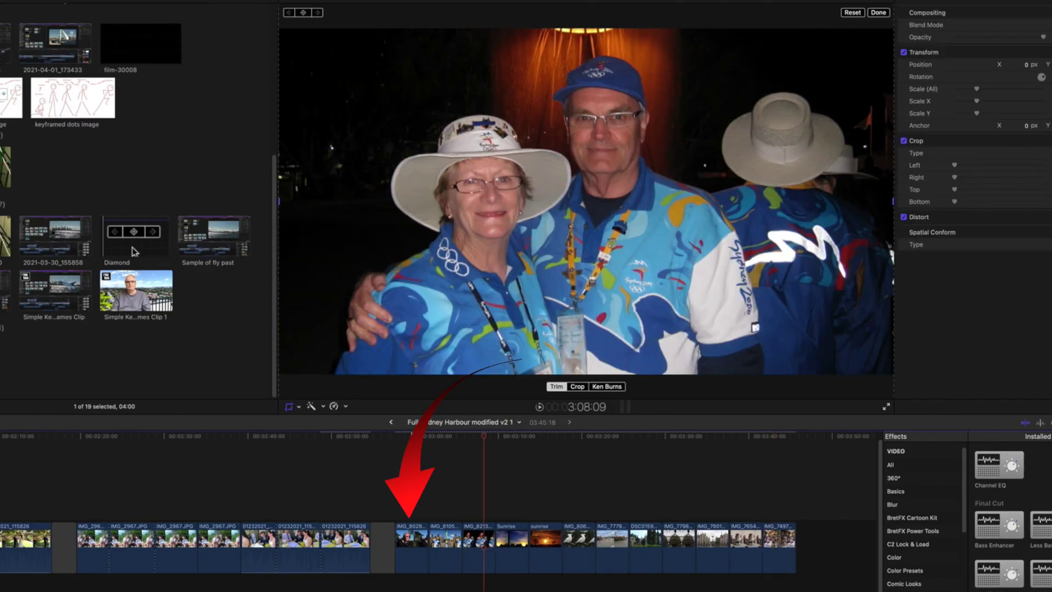
Apply the Ken Burns crop to the first photo, IMG_8029.JPG, and copy that clip
{"action": "left_click", "coordinate": [470, 480]}
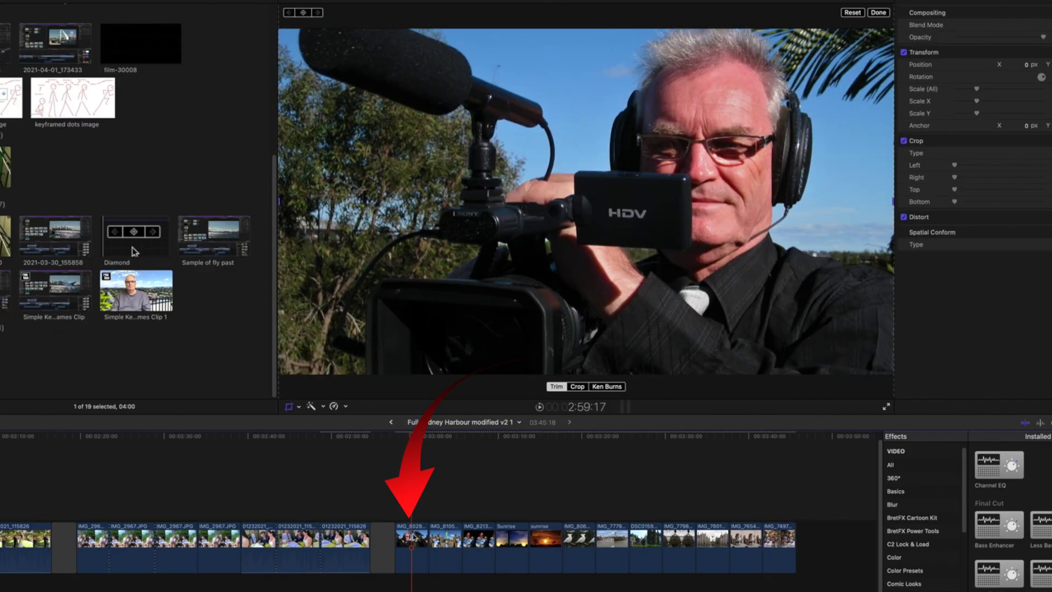
{"action": "left_click", "coordinate": [608, 389]}
{"action": "key", "text": "super+c"}
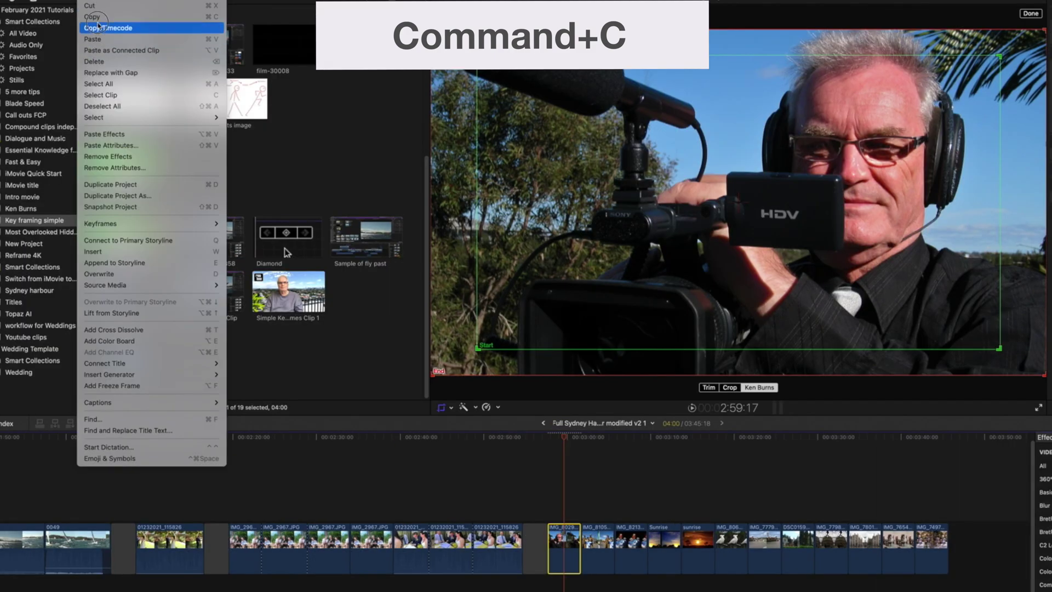
Paste IMG_8029.JPG's Ken Burns crop attributes onto the other eleven photos and play the sequence
{"action": "left_click_drag", "start_coordinate": [582, 470], "coordinate": [948, 575]}
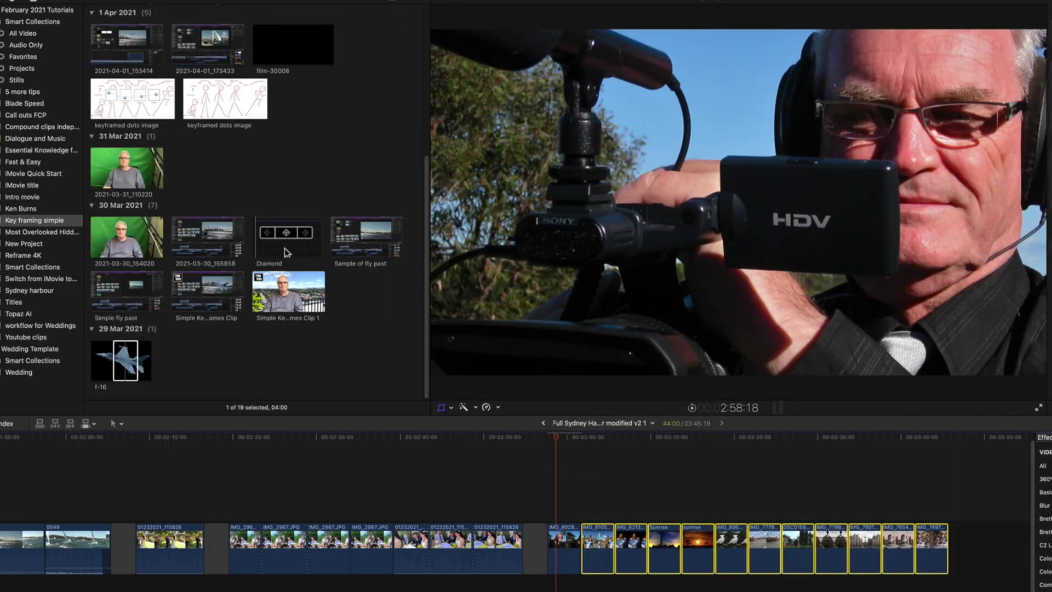
{"action": "left_click", "coordinate": [140, 146]}
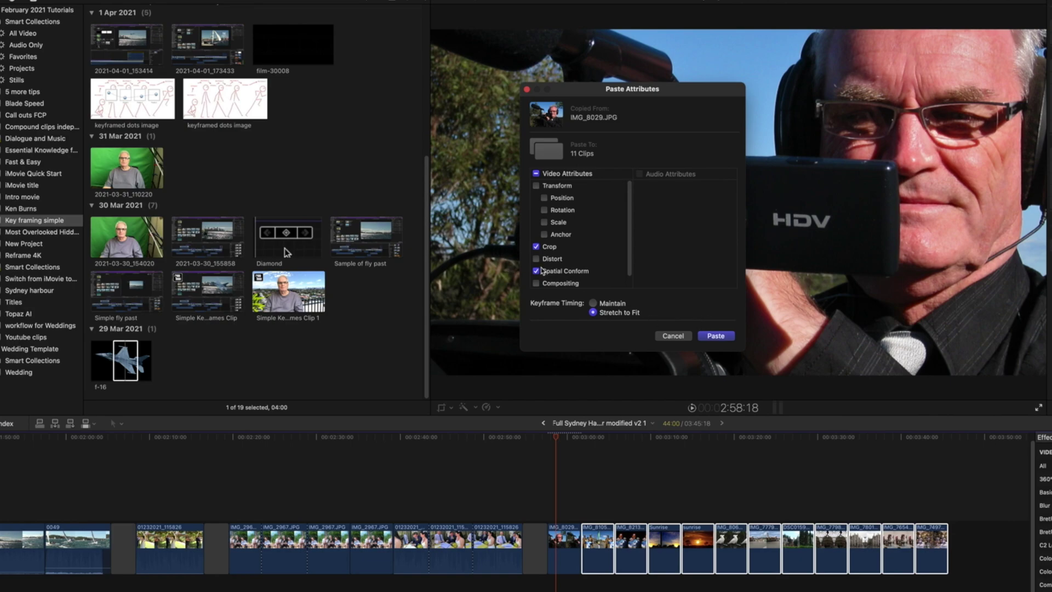
{"action": "left_click", "coordinate": [715, 336]}
{"action": "key", "text": "space"}
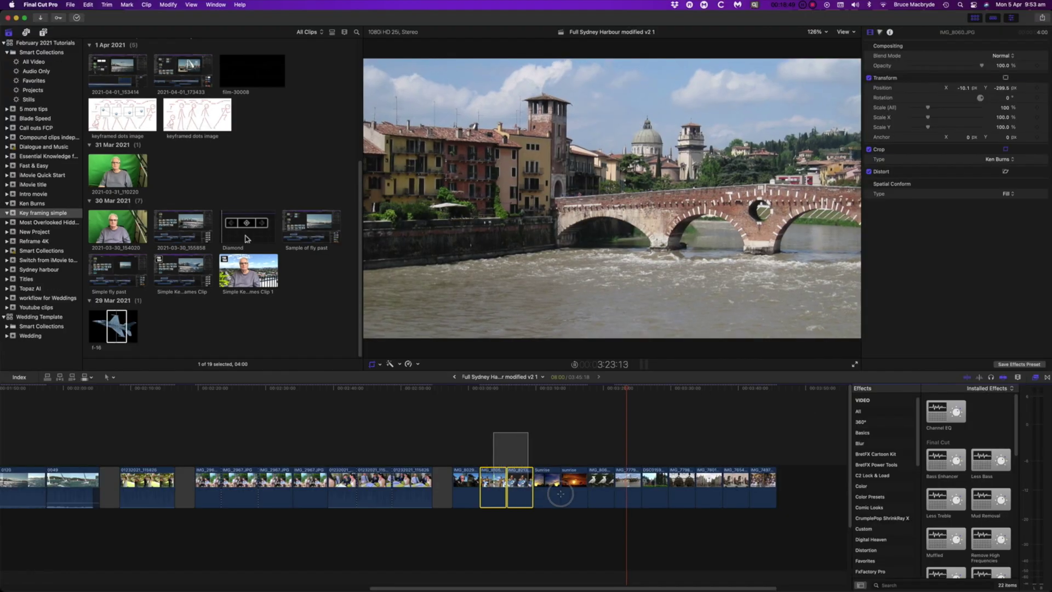
Reset the Crop settings on the eleven photos following IMG_8029.JPG
{"action": "left_click_drag", "start_coordinate": [559, 494], "coordinate": [790, 493]}
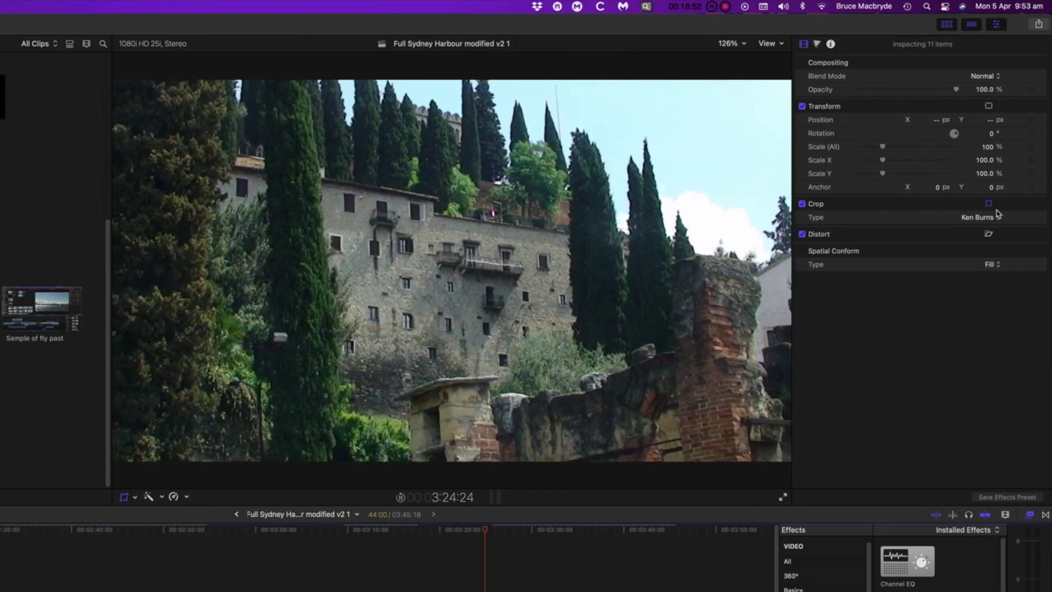
{"action": "mouse_move", "coordinate": [1041, 206]}
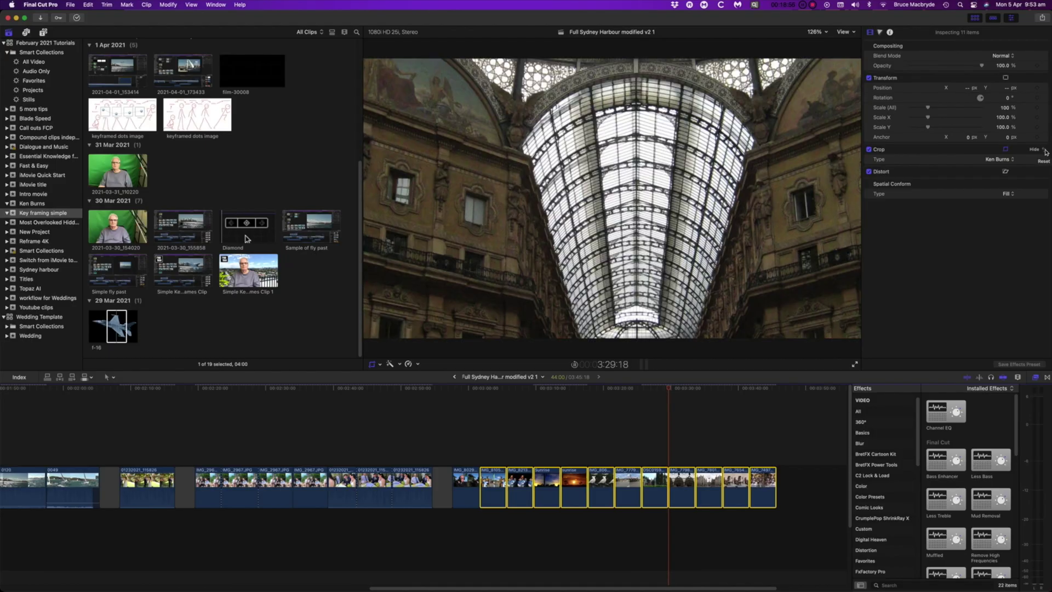
{"action": "key", "text": "shift+c"}
{"action": "key", "text": "Escape"}
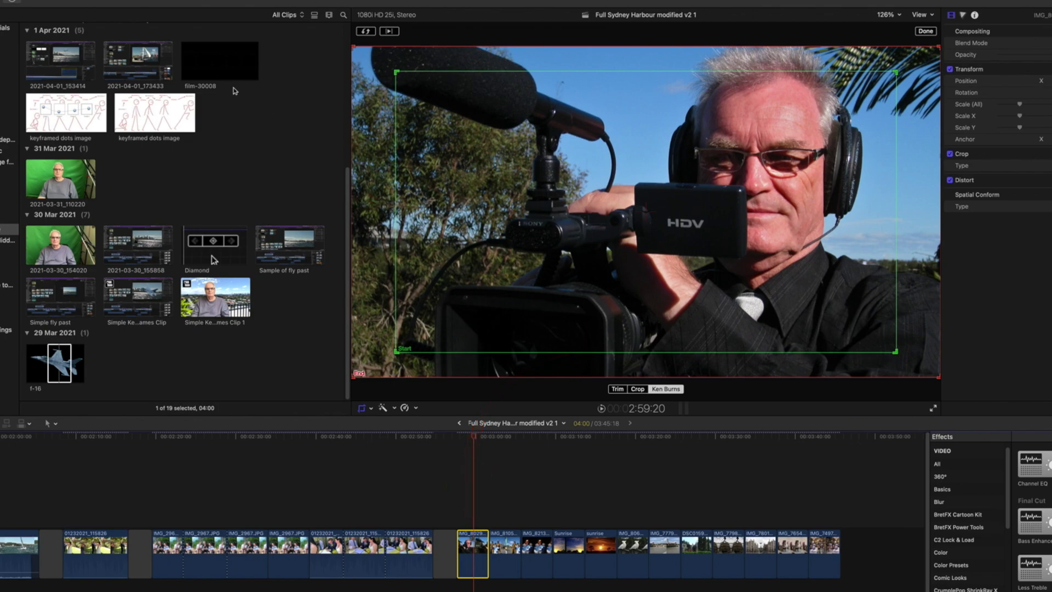
Copy IMG_8029.JPG and paste only its Crop attribute, without Spatial Conform, onto the third, fifth, seventh, ninth and eleventh photos
{"action": "left_click", "coordinate": [25, 1]}
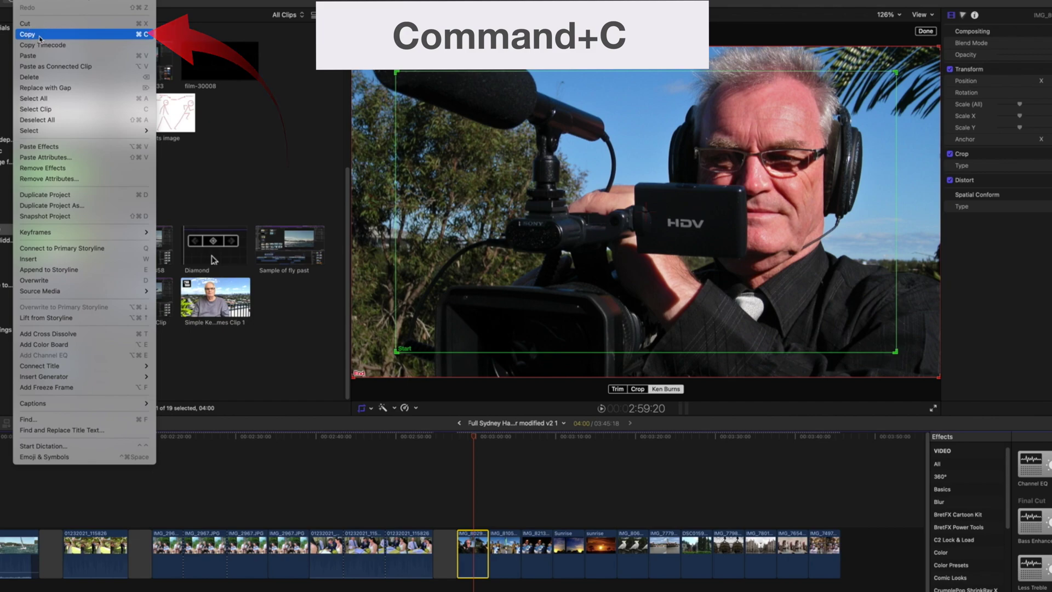
{"action": "left_click", "coordinate": [38, 36]}
{"action": "left_click", "coordinate": [533, 437]}
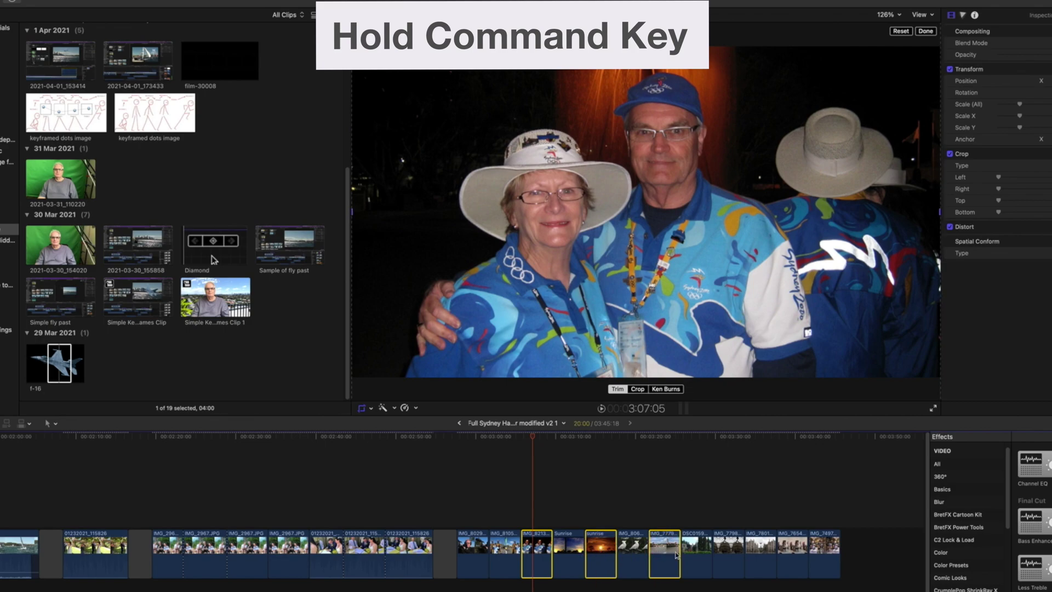
{"action": "left_click", "coordinate": [794, 554], "text": "super"}
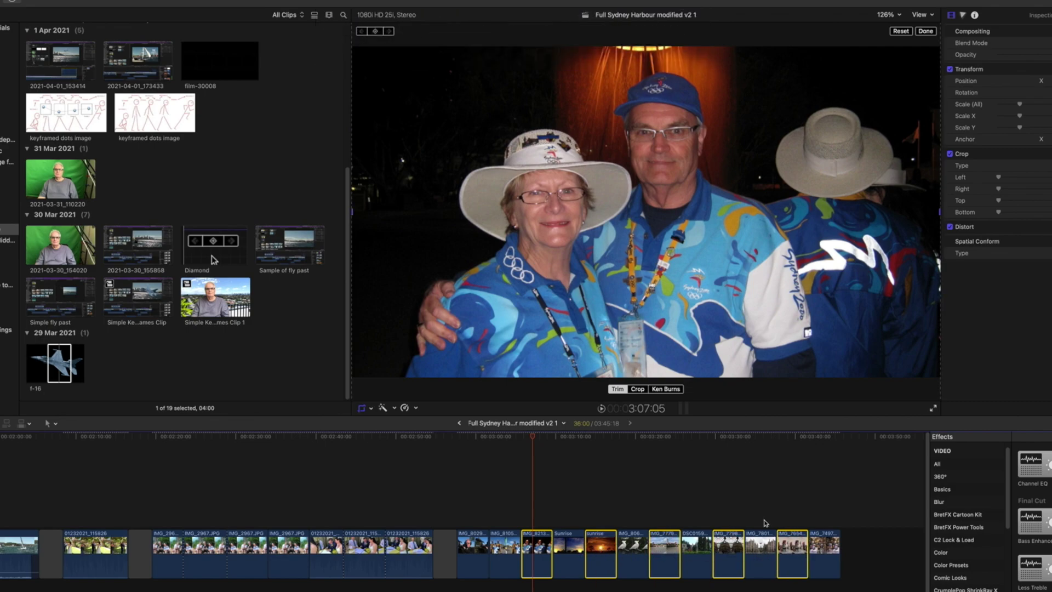
{"action": "left_click", "coordinate": [24, 1]}
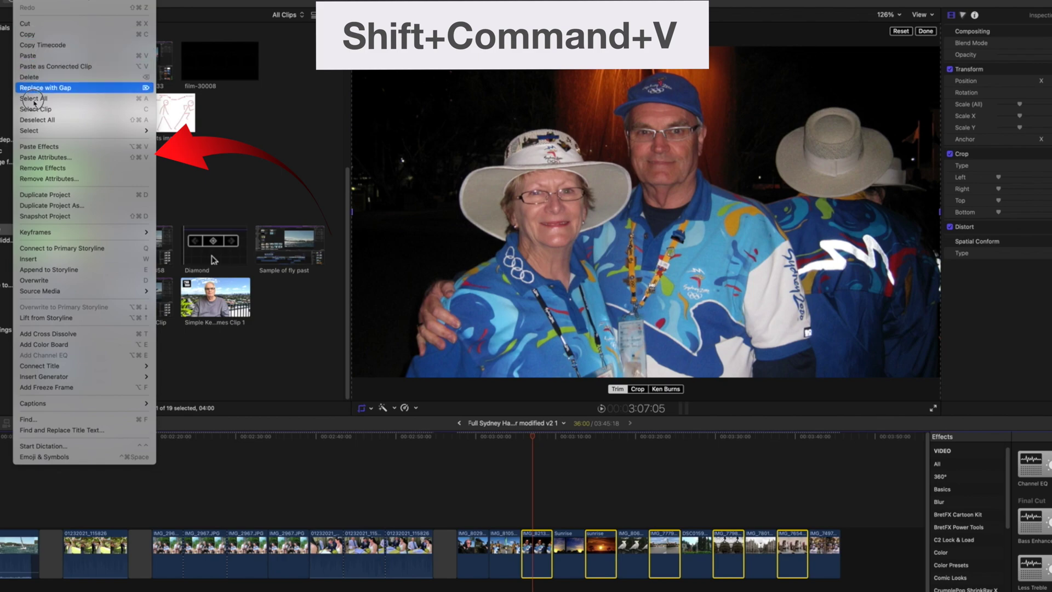
{"action": "left_click", "coordinate": [43, 157]}
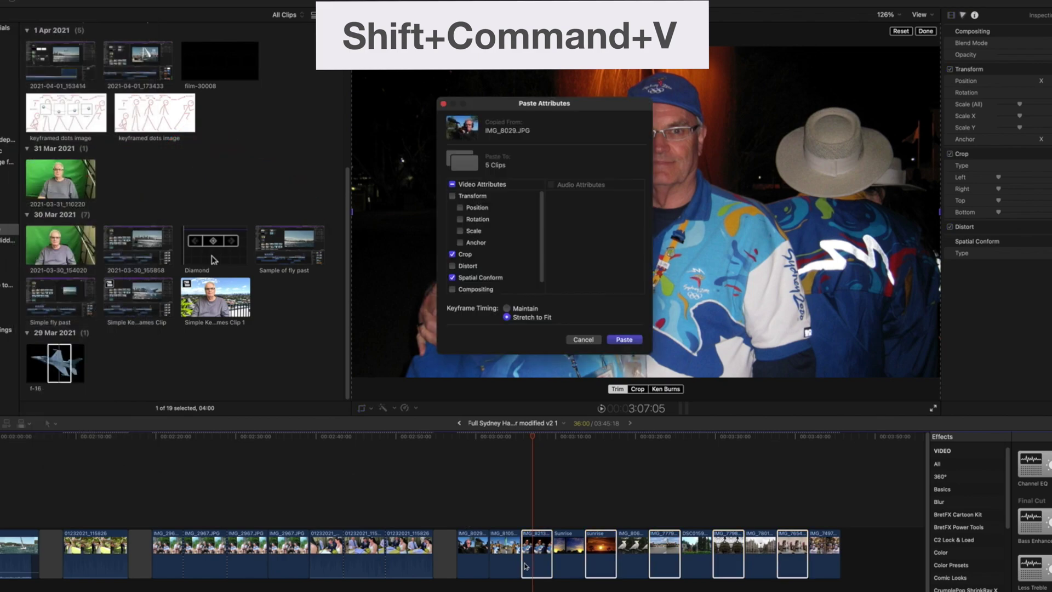
{"action": "left_click", "coordinate": [452, 277]}
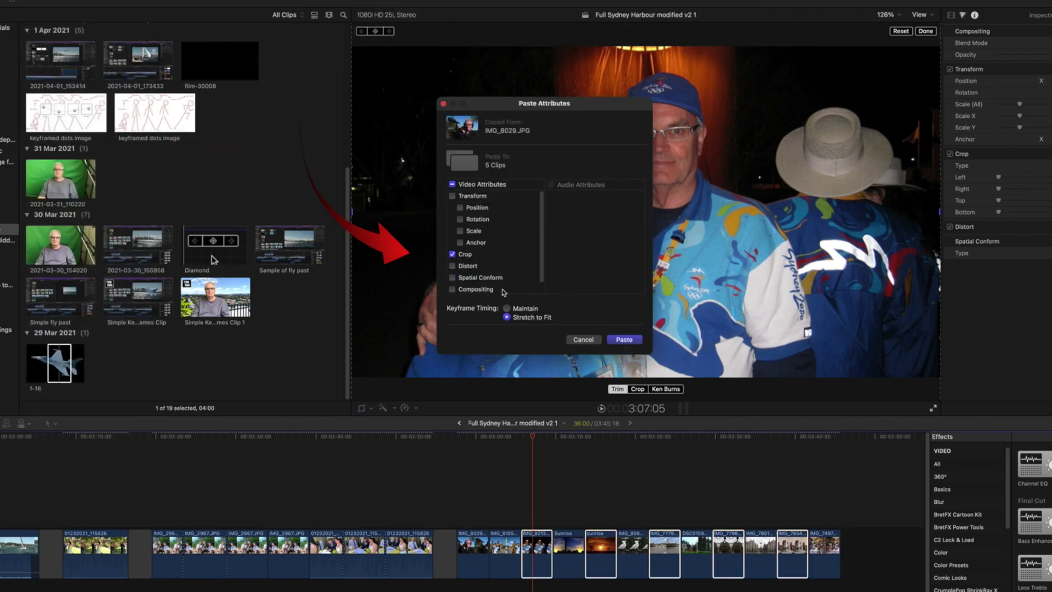
{"action": "left_click", "coordinate": [624, 339]}
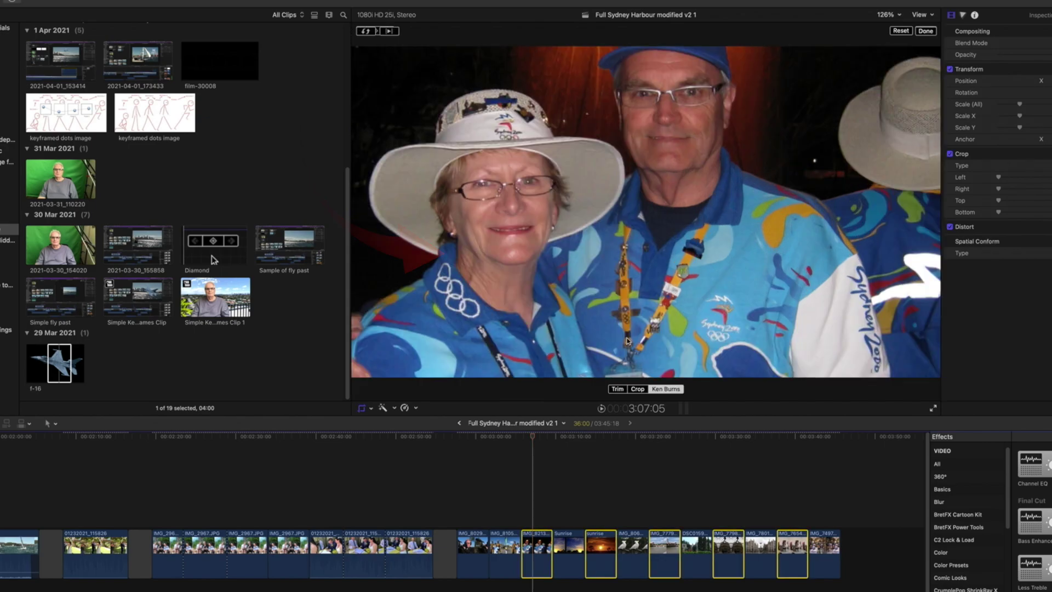
Paste only the Crop attribute onto the second photo, IMG_8105.JPG, and swap its start and end frames
{"action": "left_click", "coordinate": [505, 553]}
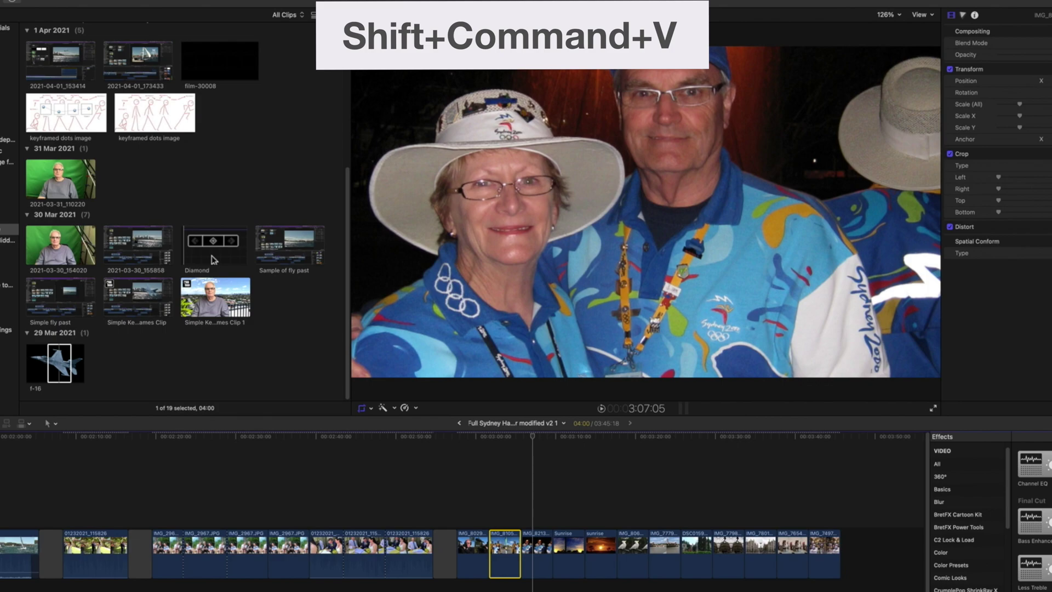
{"action": "key", "text": "shift+super+v"}
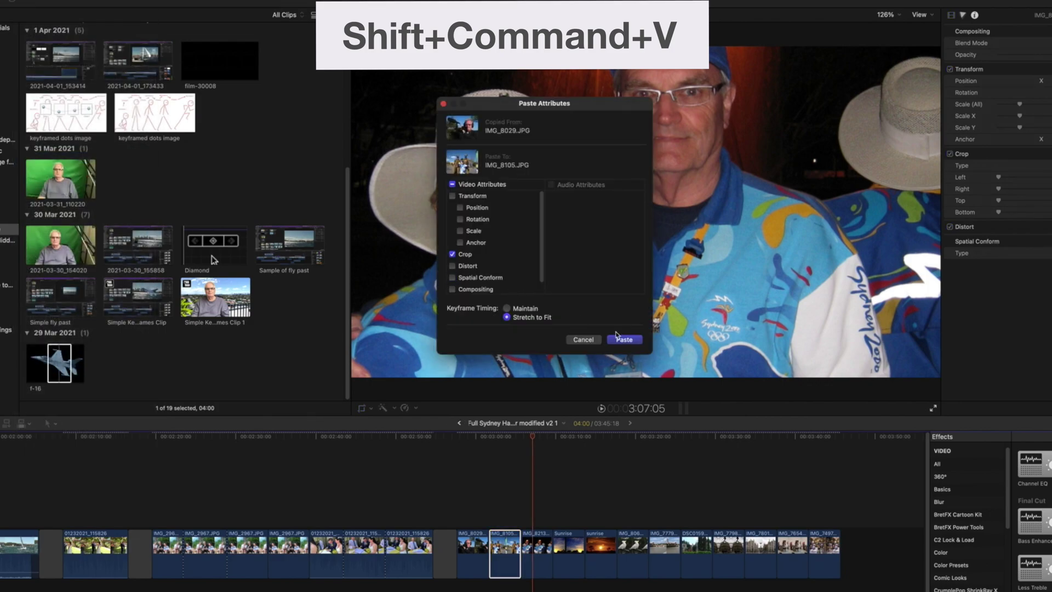
{"action": "left_click", "coordinate": [617, 335]}
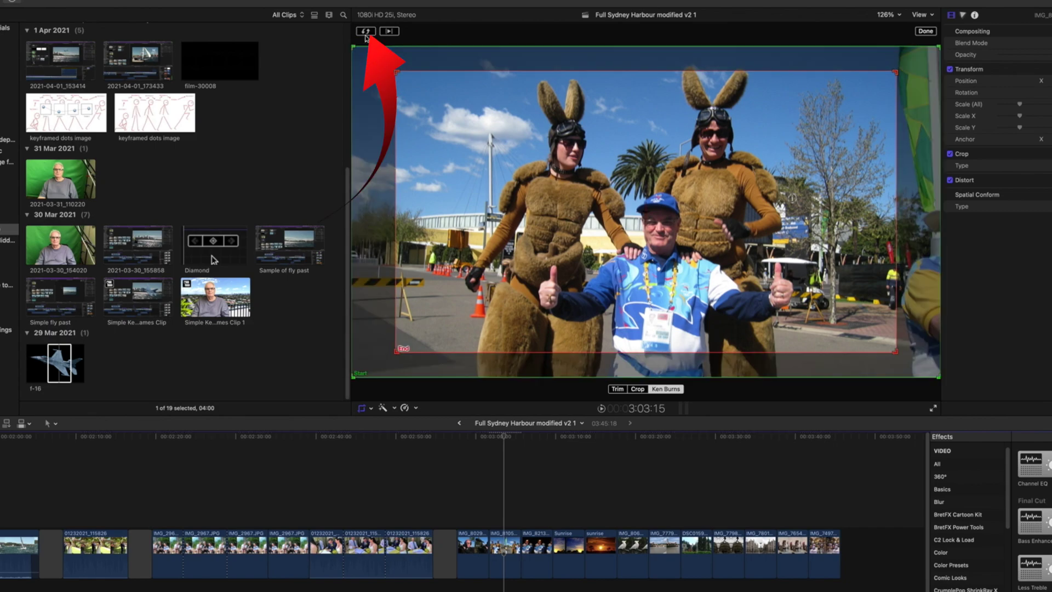
Copy IMG_8105.JPG's reversed Ken Burns crop onto the fourth, sixth, eighth, tenth and twelfth photos, and play the photo sequence
{"action": "left_click", "coordinate": [516, 549]}
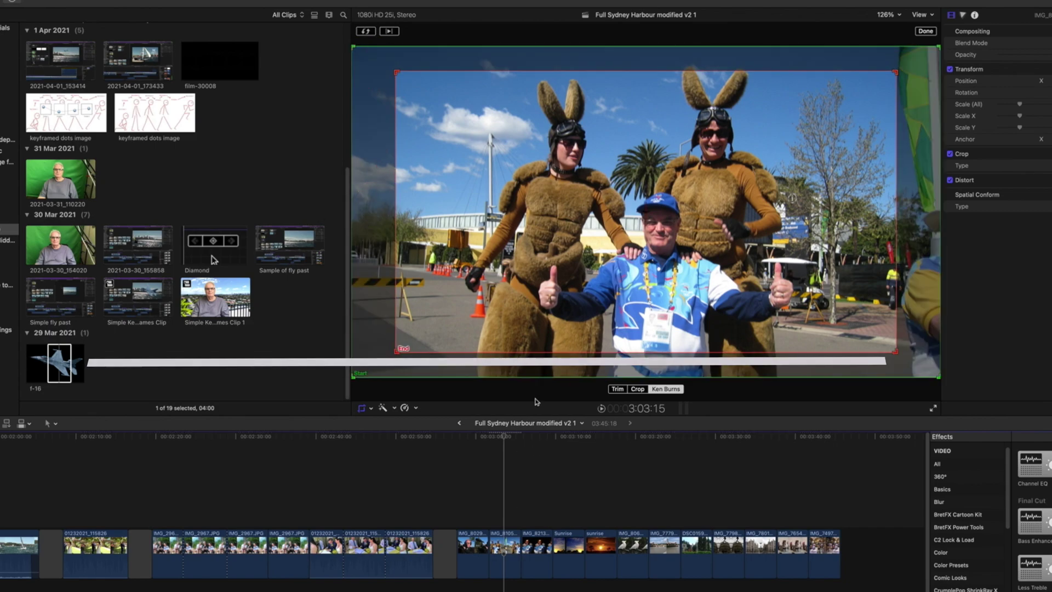
{"action": "left_click", "coordinate": [532, 437]}
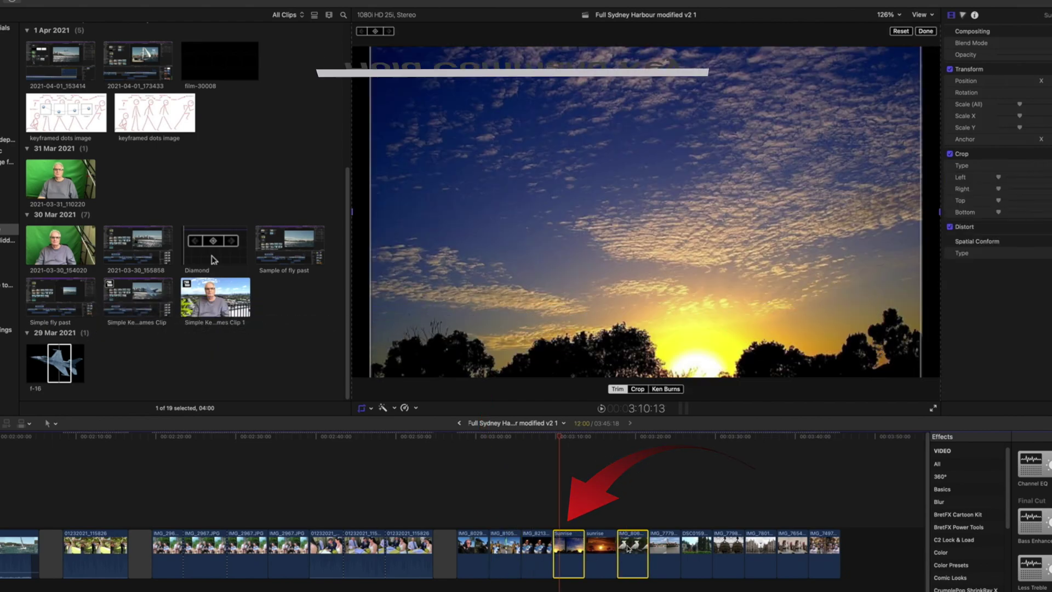
{"action": "left_click", "coordinate": [698, 546], "text": "super"}
{"action": "left_click", "coordinate": [766, 546], "text": "super"}
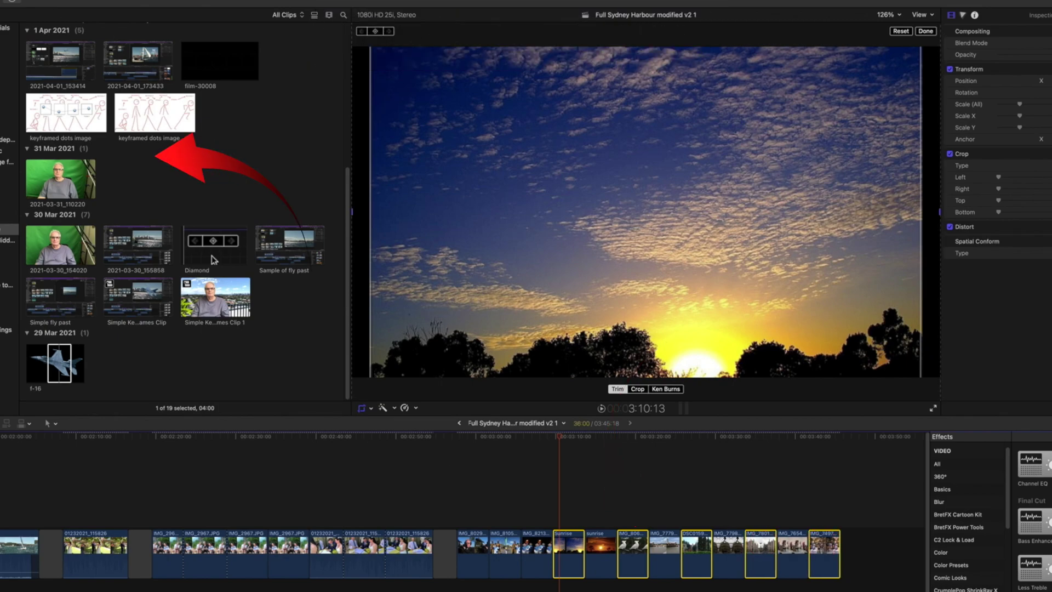
{"action": "left_click", "coordinate": [27, 1]}
{"action": "left_click", "coordinate": [37, 157]}
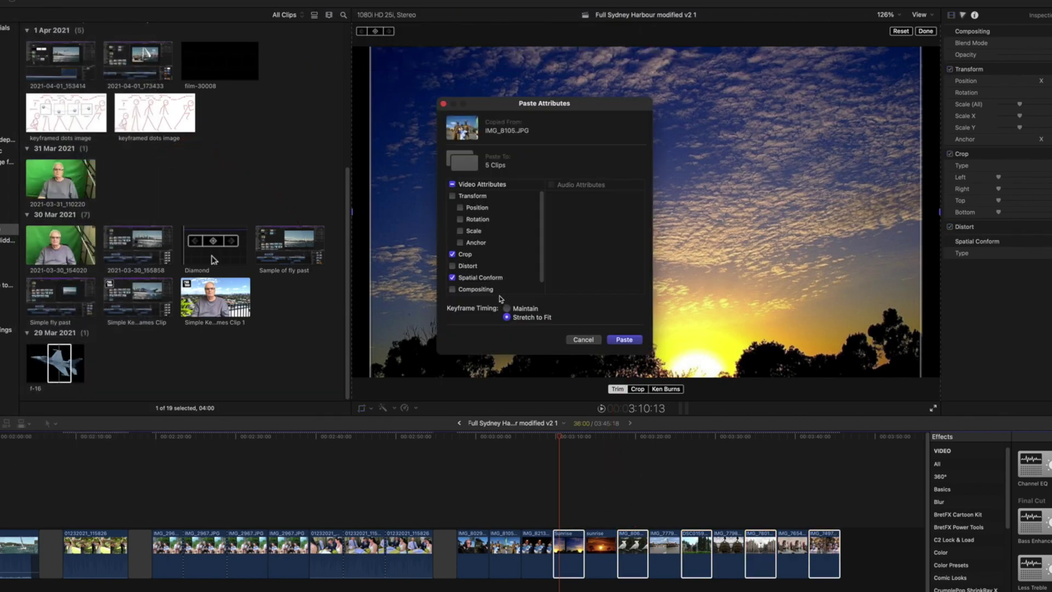
{"action": "left_click", "coordinate": [624, 339]}
{"action": "left_click_drag", "start_coordinate": [558, 437], "coordinate": [476, 445]}
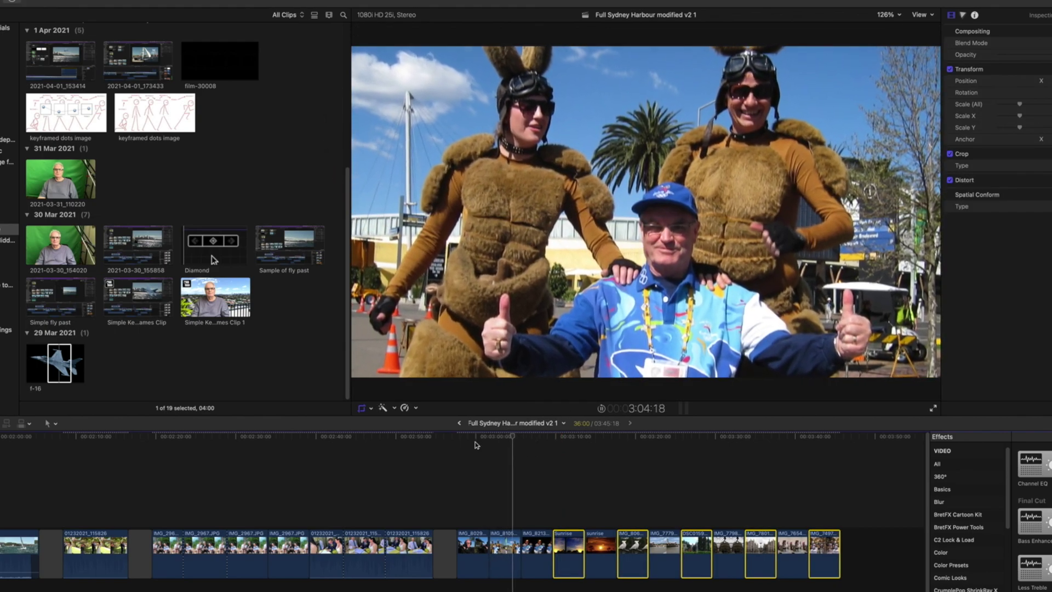